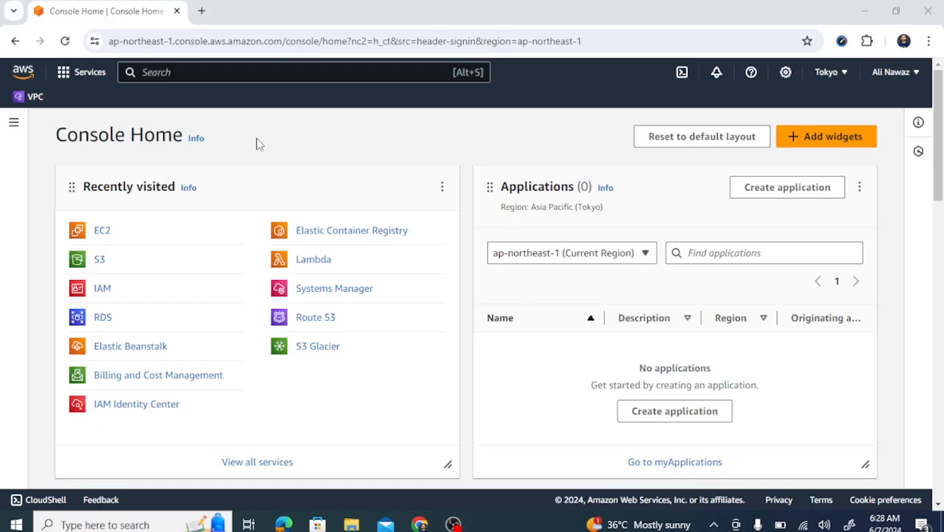
# Go from EC2 through the running Instances list to the 'Launch an instance' page
pyautogui.click(102, 232)
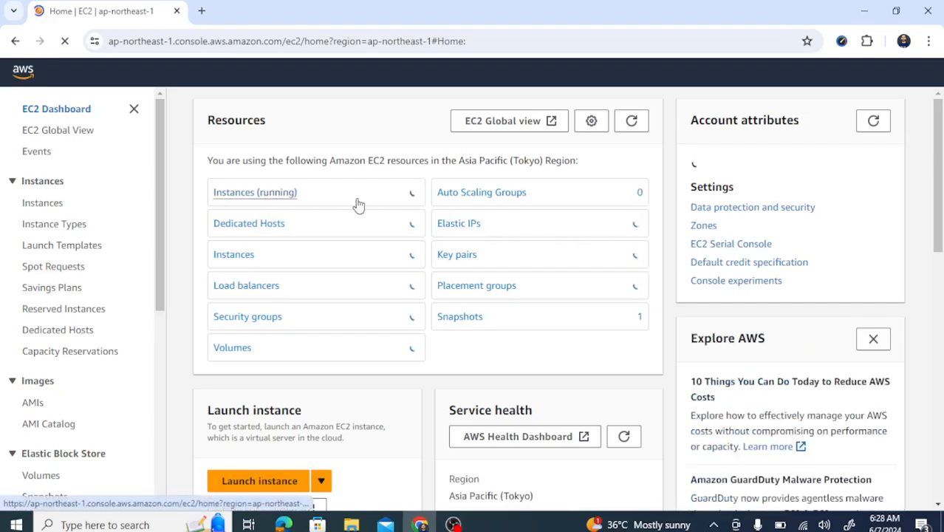
pyautogui.click(265, 204)
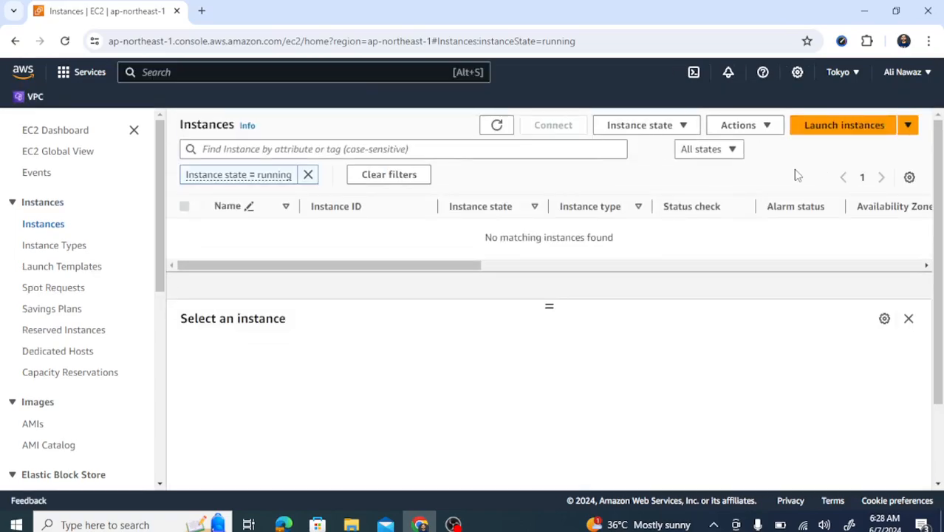
pyautogui.click(833, 127)
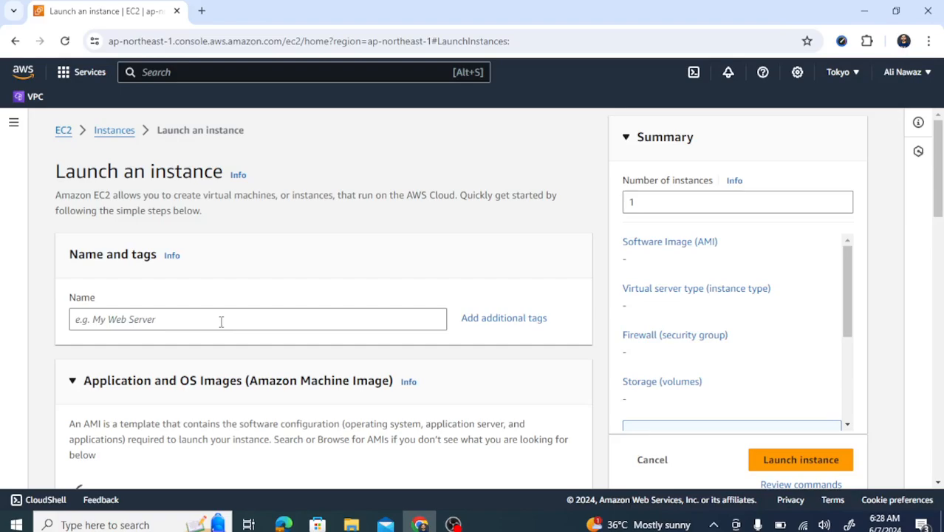
# Name the instance test-machine and select the Microsoft Windows Server 2022 Base AMI
pyautogui.click(221, 322)
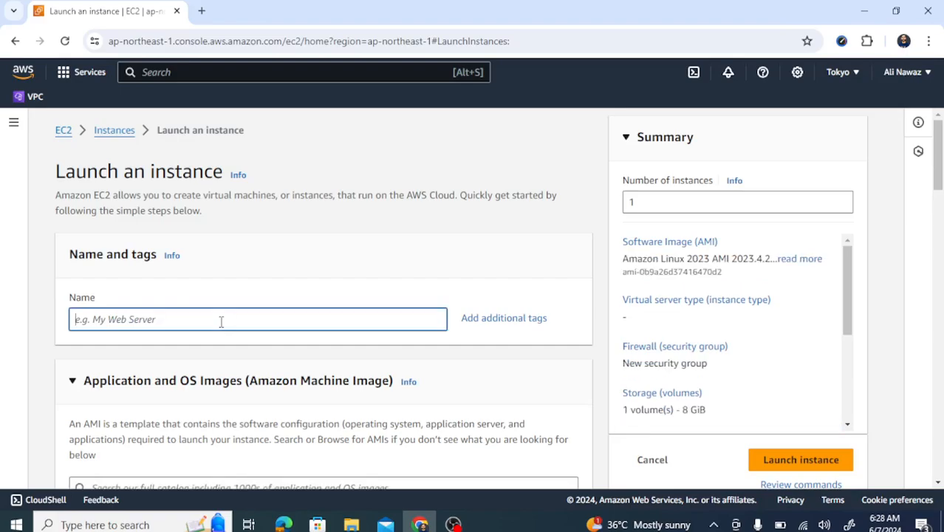
pyautogui.write('test-')
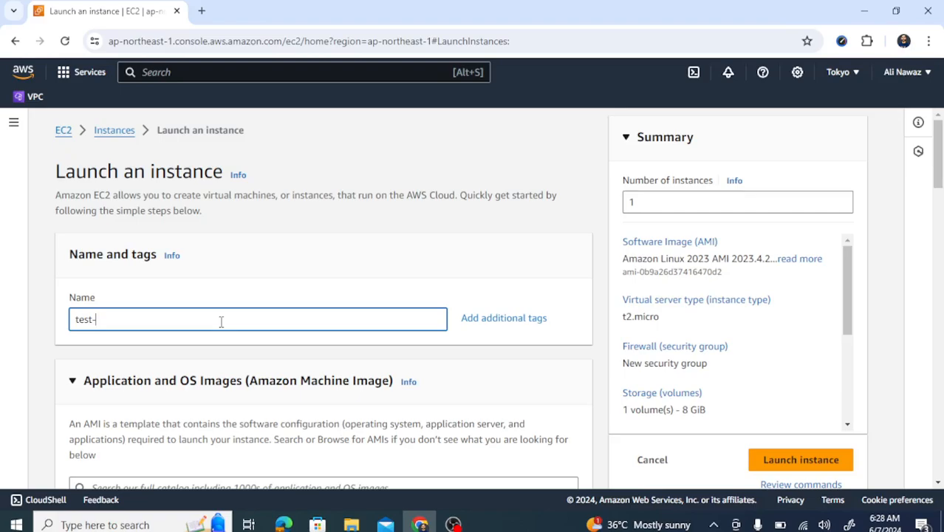
pyautogui.write('machine')
pyautogui.moveTo(939, 169); pyautogui.dragTo(941, 205)
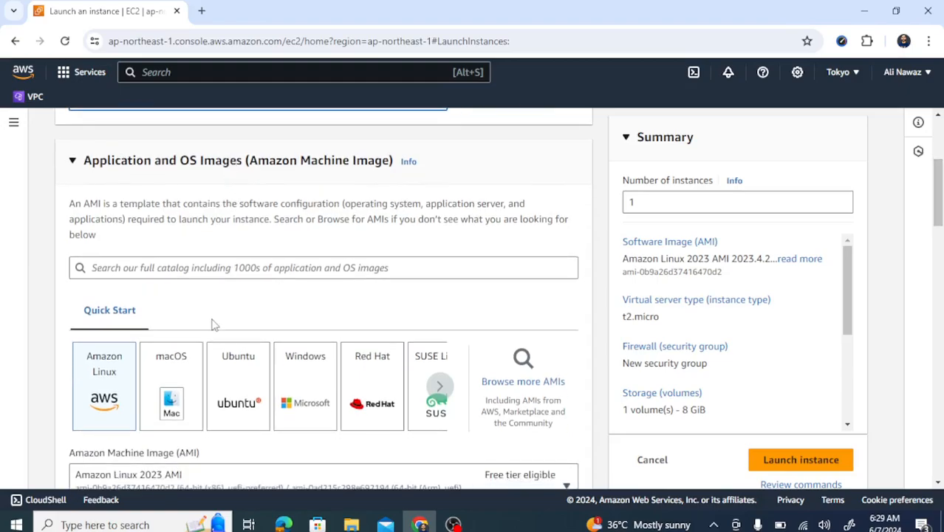
pyautogui.click(298, 395)
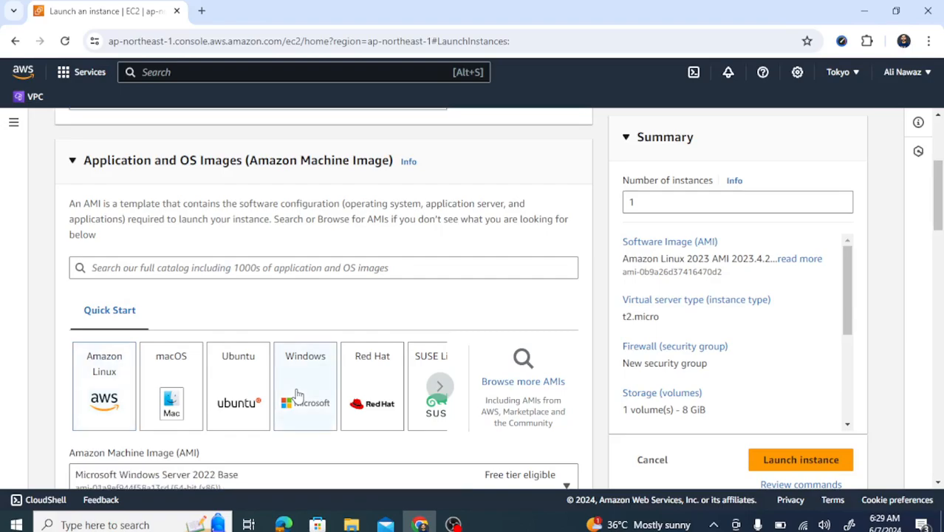
pyautogui.scroll(-3, 939, 194)
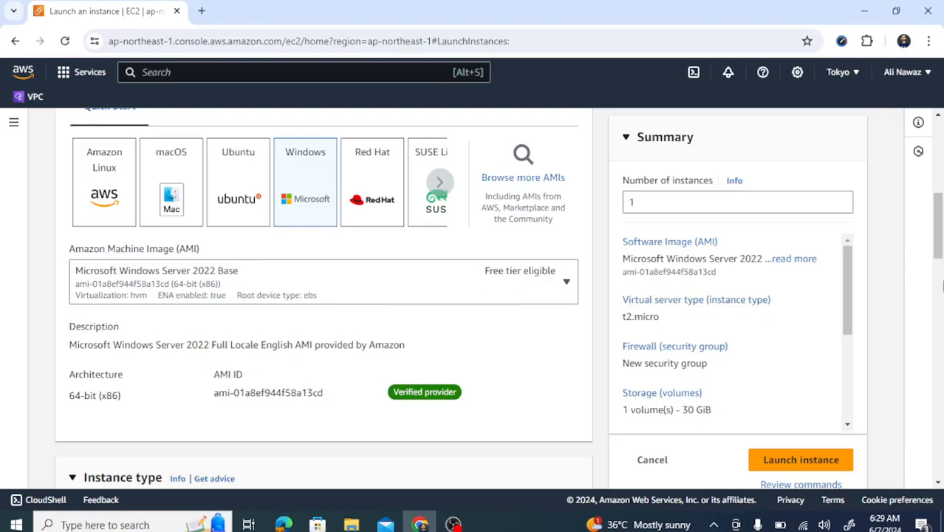
pyautogui.moveTo(937, 254); pyautogui.dragTo(937, 295)
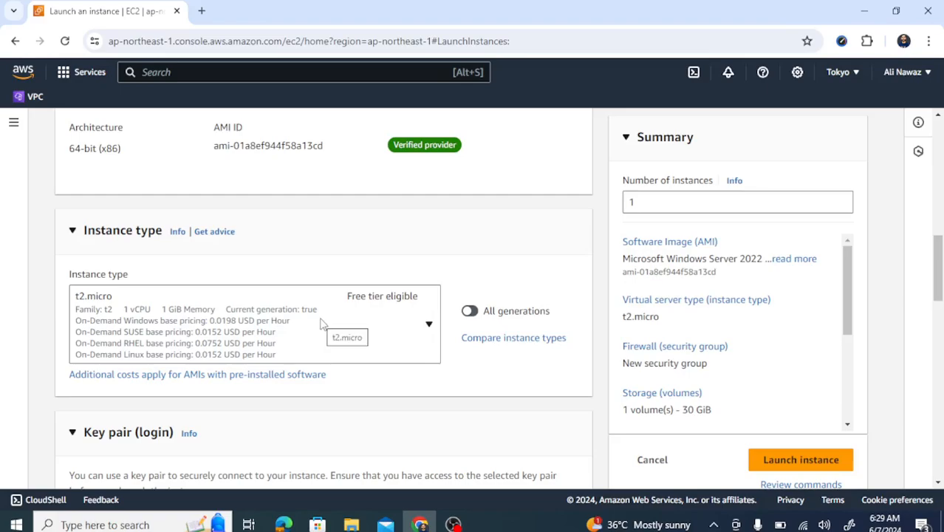
pyautogui.click(412, 325)
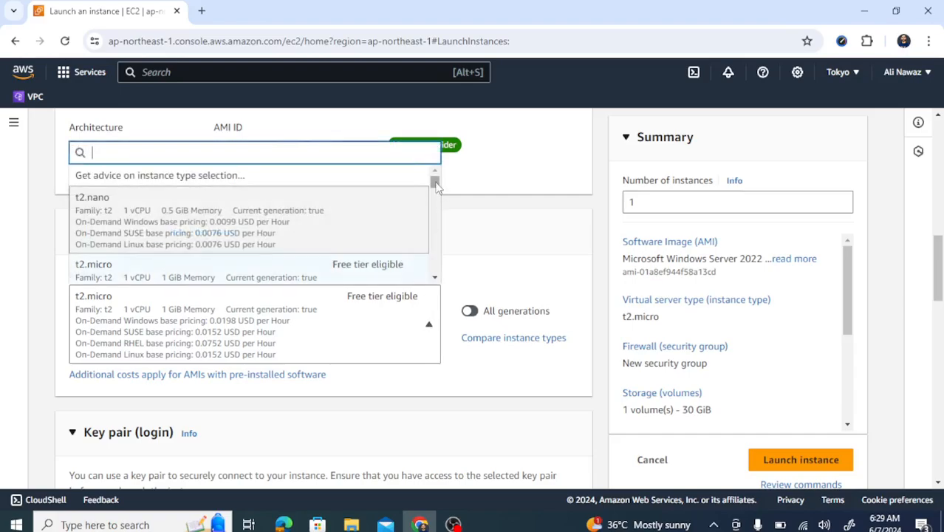
pyautogui.moveTo(436, 186)
pyautogui.mouseDown()
pyautogui.moveTo(437, 207)
pyautogui.moveTo(435, 182)
pyautogui.mouseUp()
pyautogui.click(506, 224)
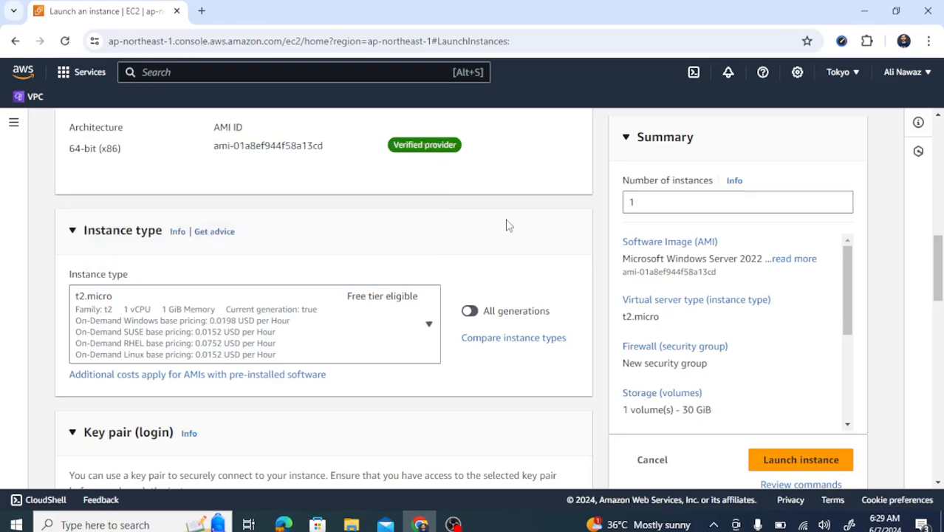
pyautogui.scroll(-3, 939, 260)
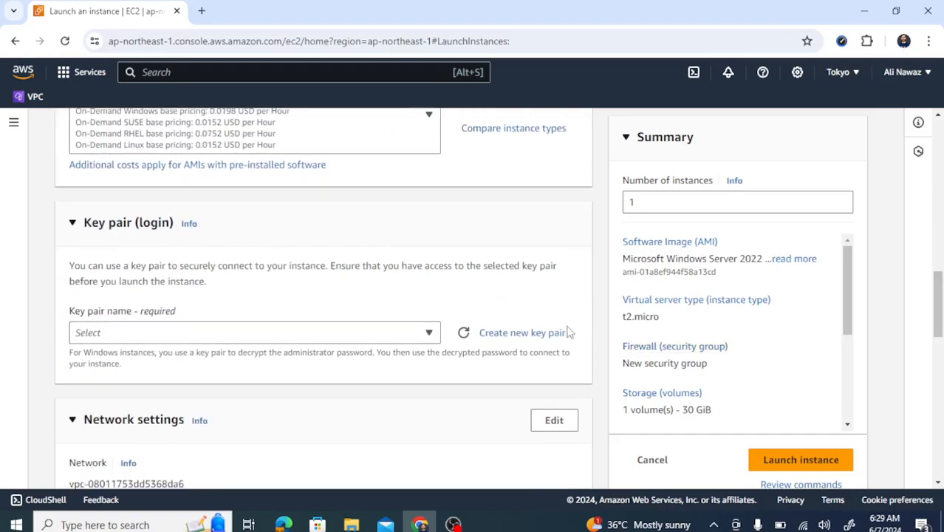
# Create and download an RSA .pem key pair named test-machine1122 for the instance
pyautogui.click(540, 334)
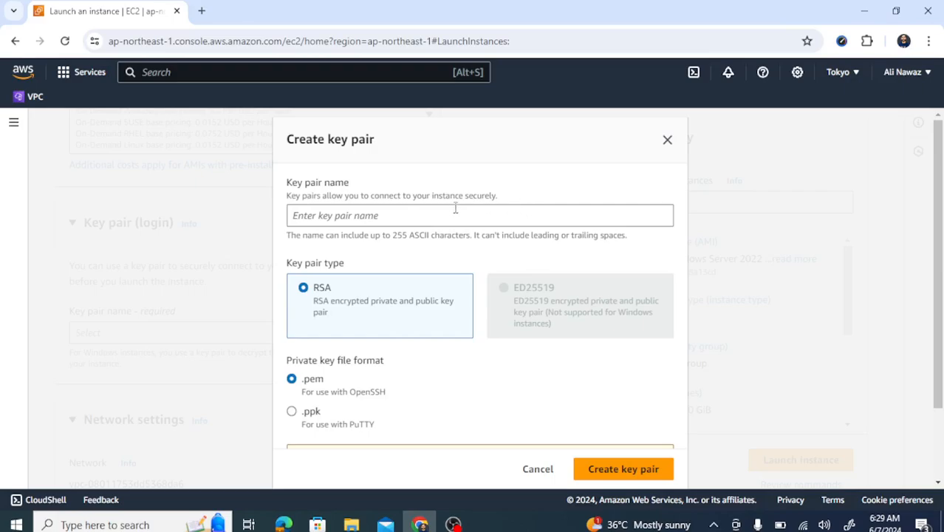
pyautogui.click(432, 214)
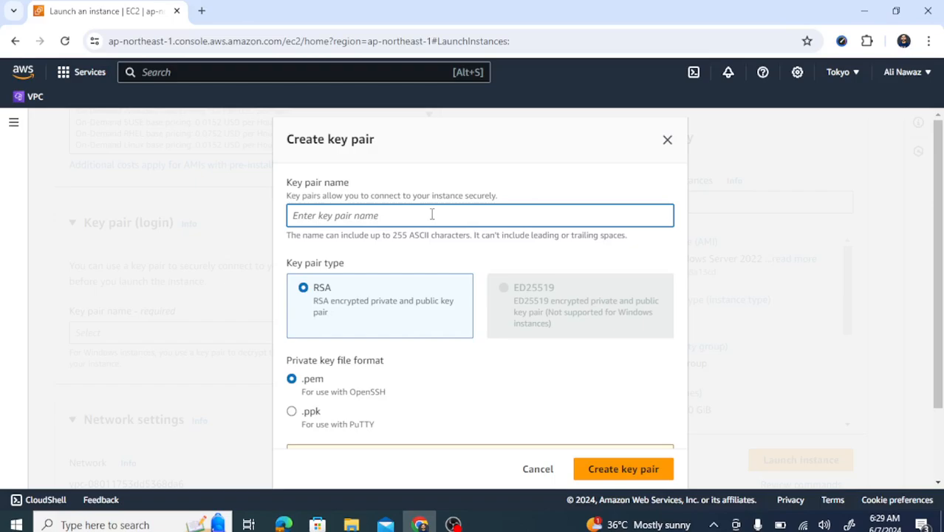
pyautogui.write('test')
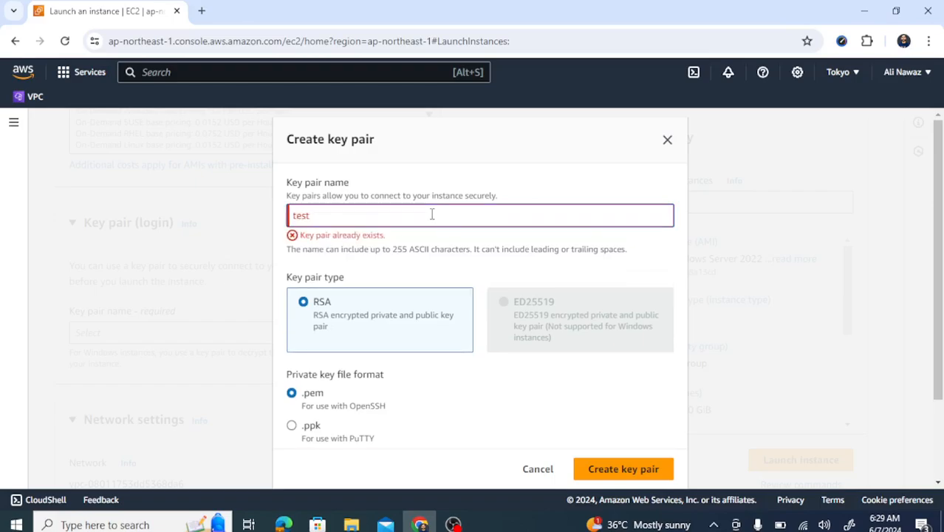
pyautogui.write('-machine')
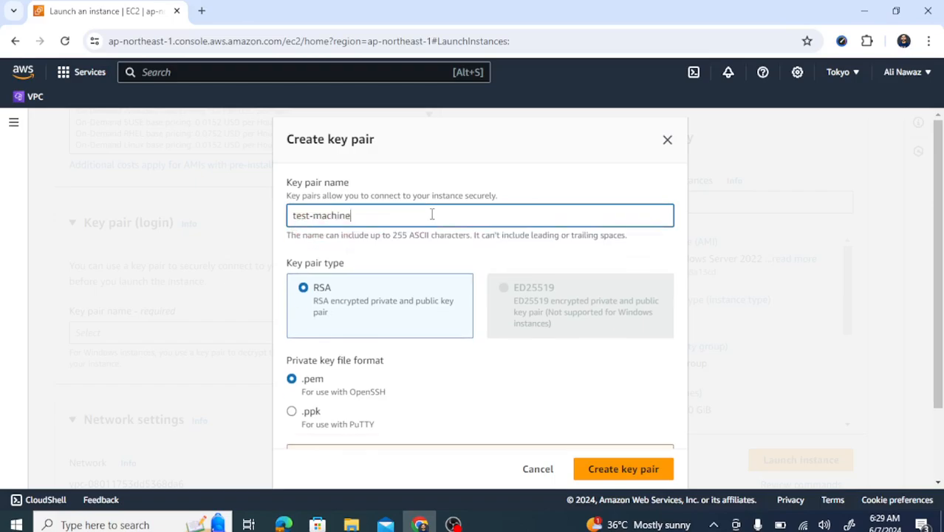
pyautogui.write('1122')
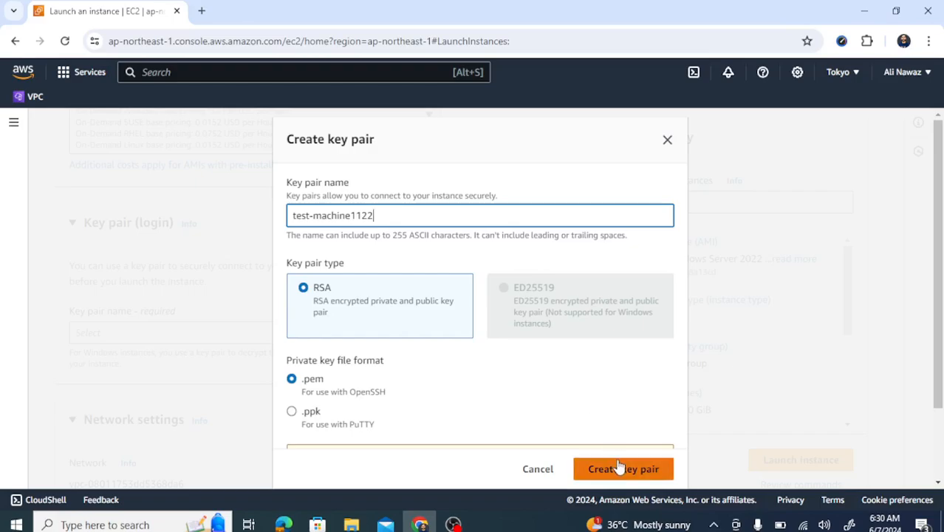
pyautogui.click(597, 477)
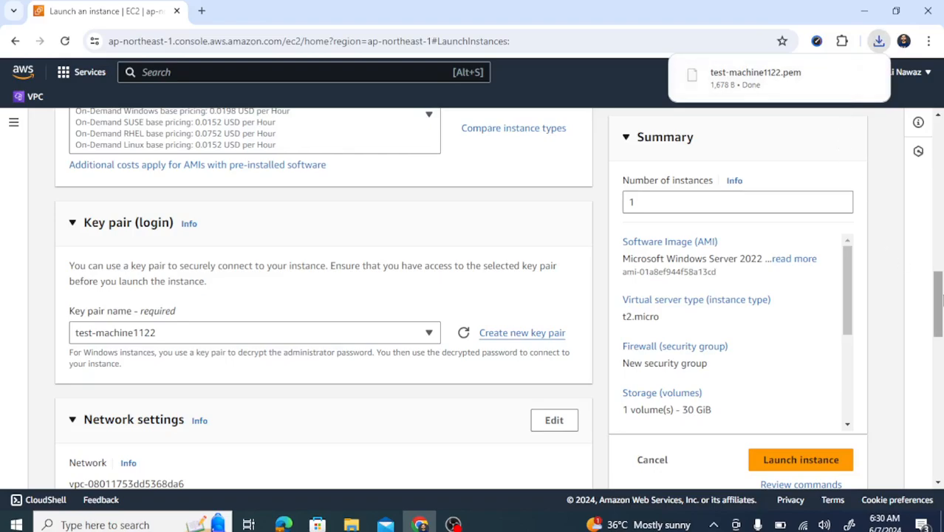
# Allow HTTP traffic from the internet in the launch-wizard-40 security group
pyautogui.moveTo(938, 301); pyautogui.dragTo(940, 345)
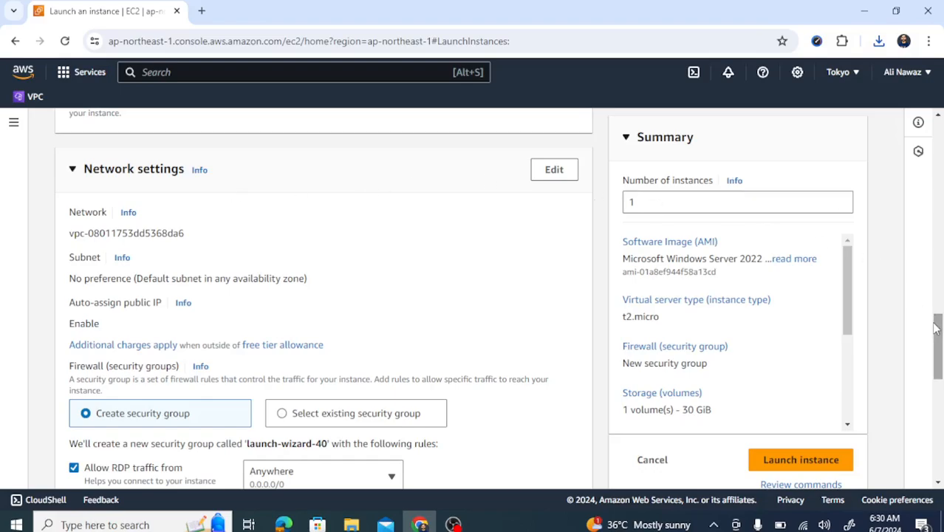
pyautogui.moveTo(935, 329); pyautogui.dragTo(940, 342)
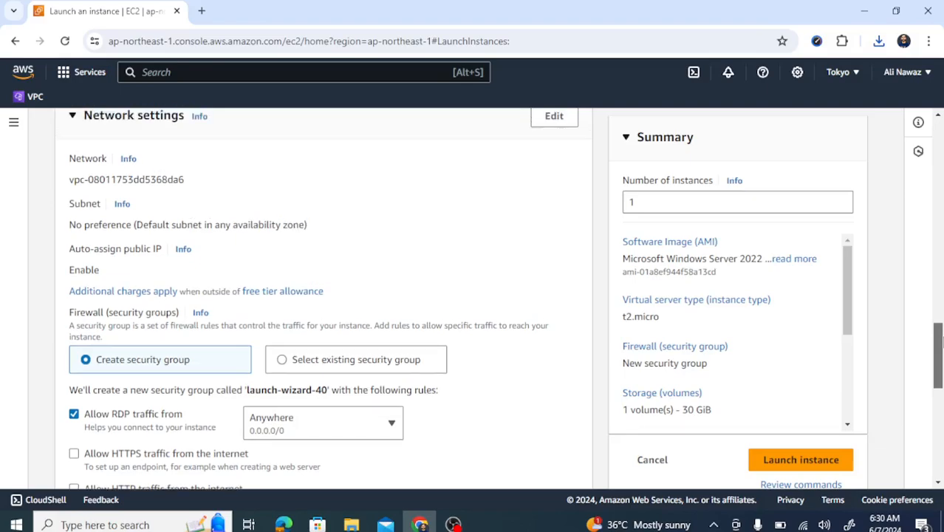
pyautogui.moveTo(940, 341); pyautogui.dragTo(941, 368)
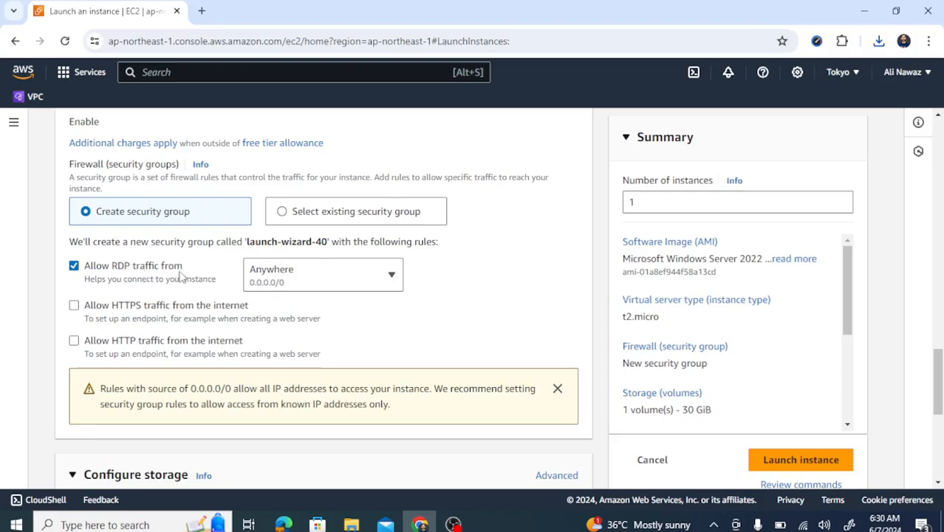
pyautogui.click(74, 341)
# Review Configure storage, leaving the root volume at 30 GiB gp2
pyautogui.scroll(-1, 940, 359)
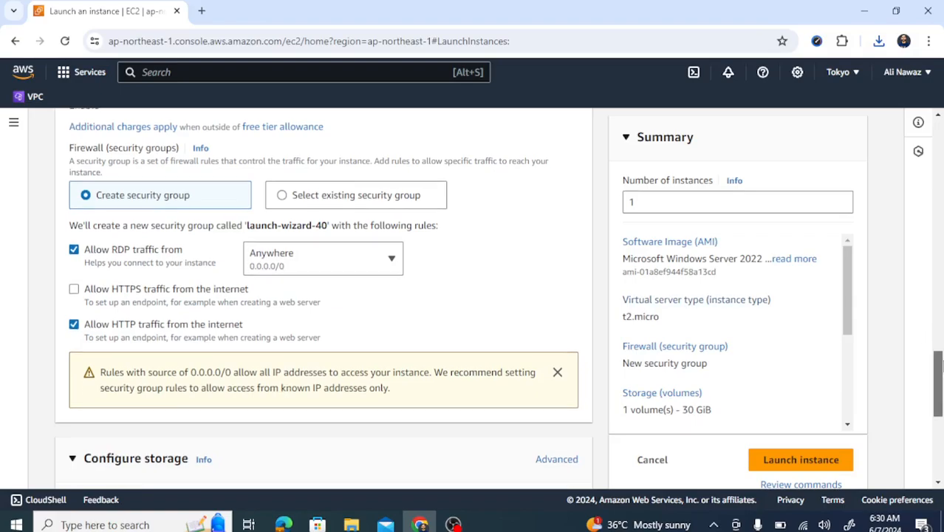
pyautogui.scroll(-3, 940, 360)
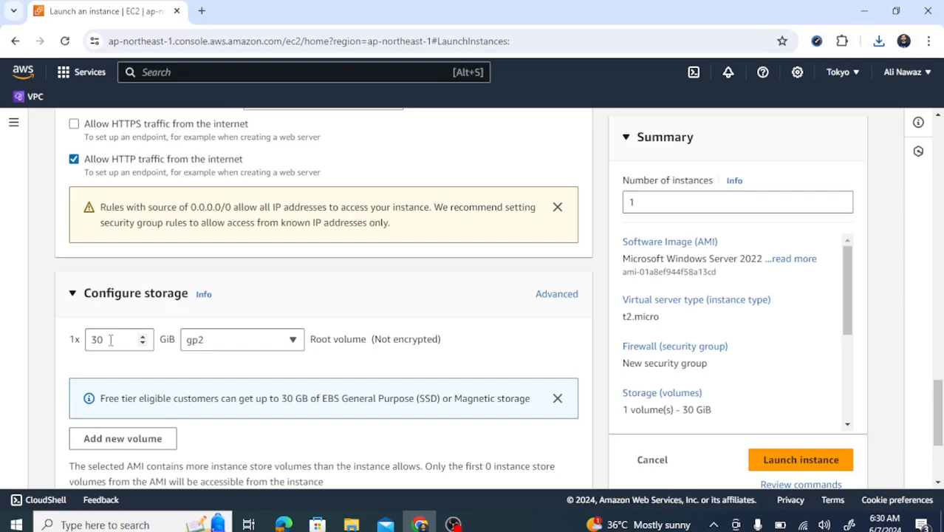
pyautogui.click(106, 341)
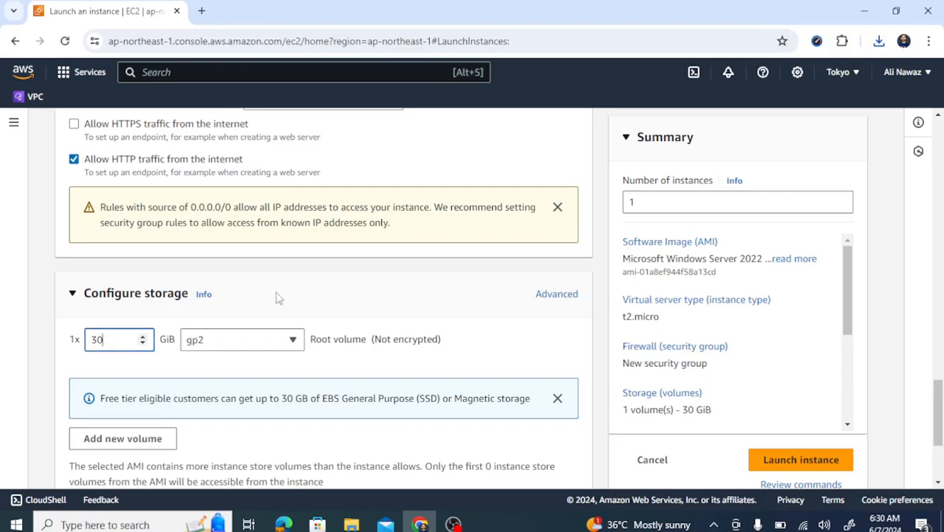
pyautogui.click(299, 293)
pyautogui.moveTo(940, 398); pyautogui.dragTo(939, 467)
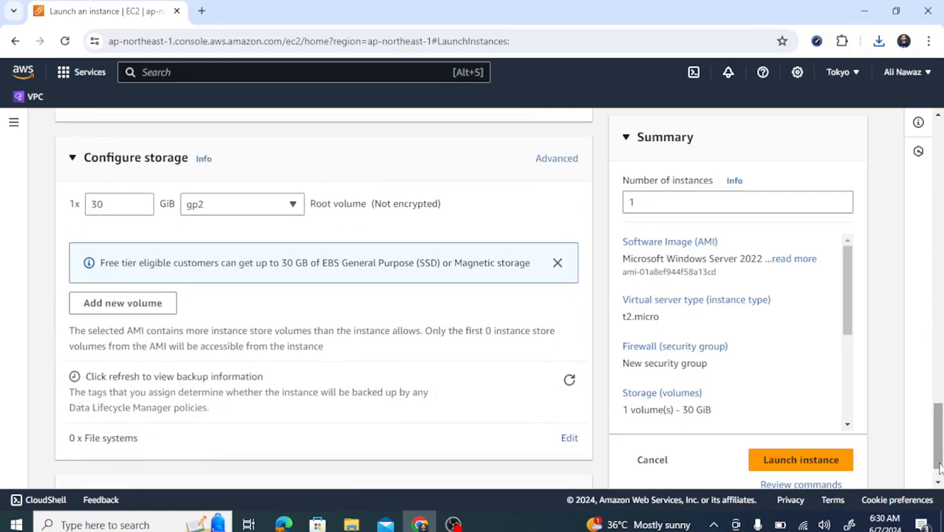
# Launch the test-machine instance and follow its instance ID link from the success banner
pyautogui.click(774, 458)
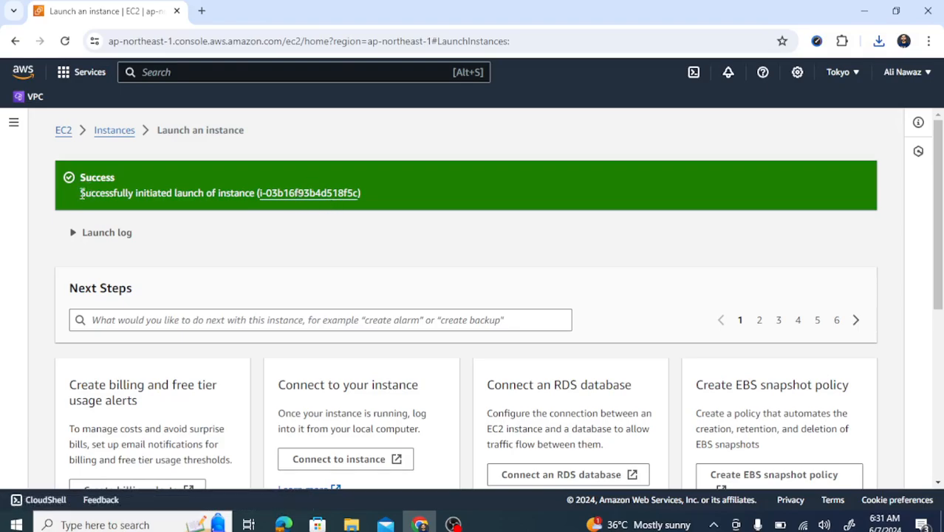
pyautogui.moveTo(81, 193); pyautogui.dragTo(246, 190)
pyautogui.click(247, 193)
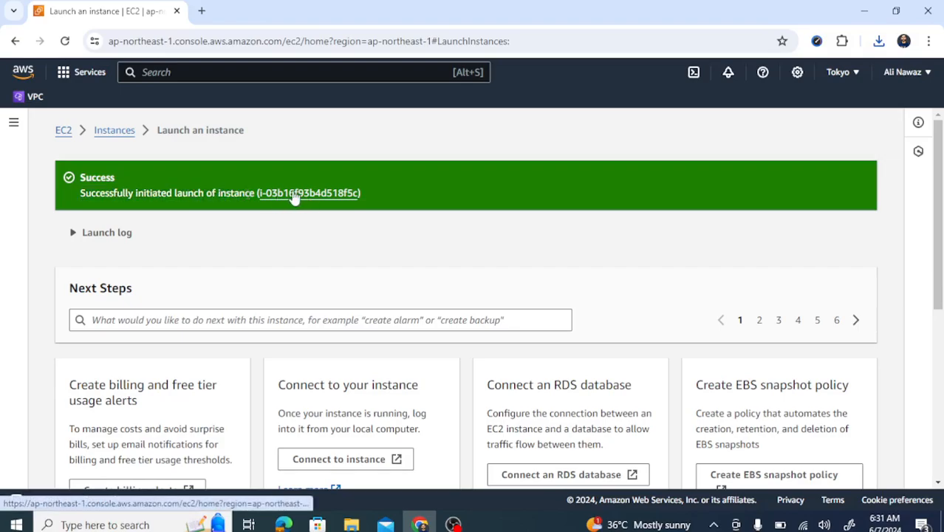
pyautogui.click(294, 195)
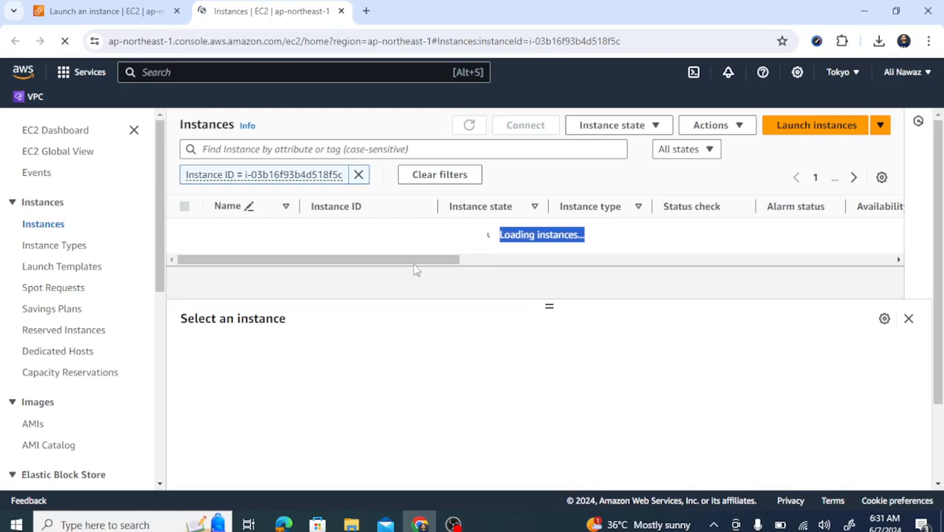
# Select test-machine in the Instances list while its state is still Pending
pyautogui.moveTo(408, 260); pyautogui.dragTo(685, 288)
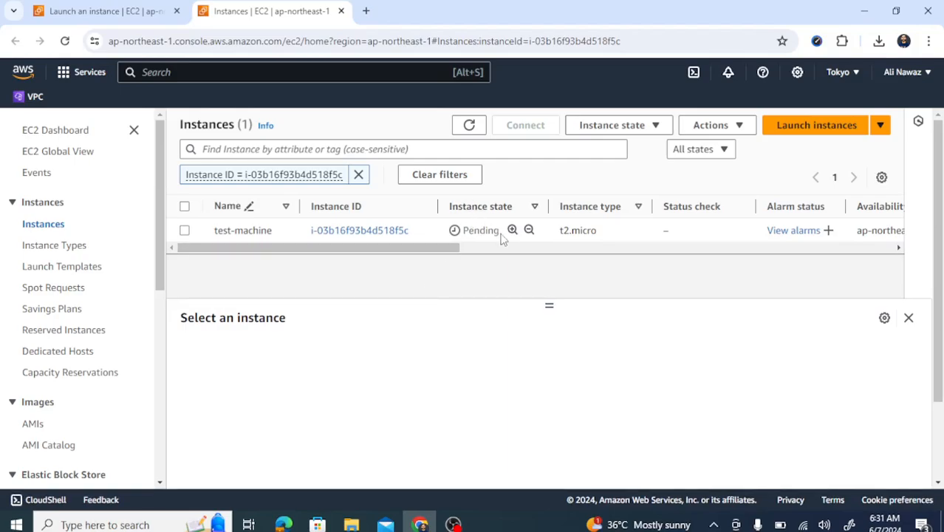
pyautogui.moveTo(501, 234); pyautogui.dragTo(464, 236)
pyautogui.click(465, 248)
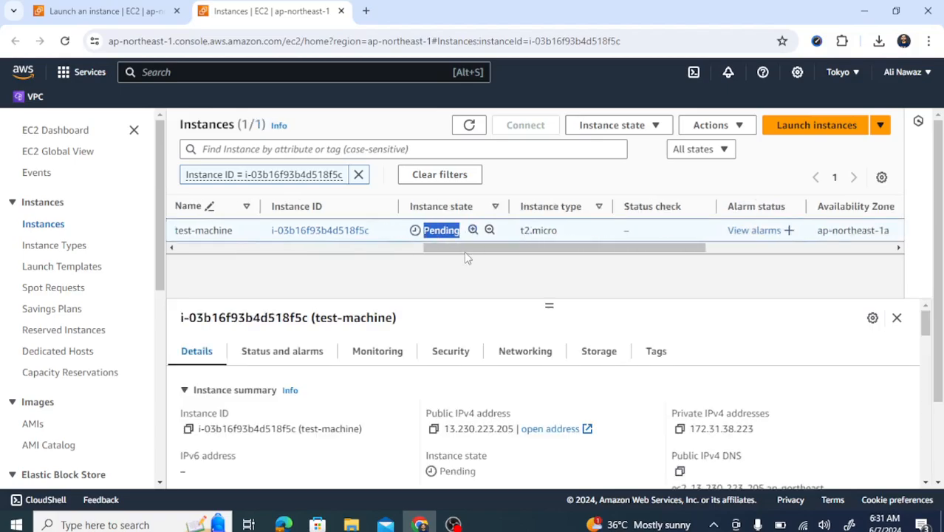
pyautogui.click(353, 248)
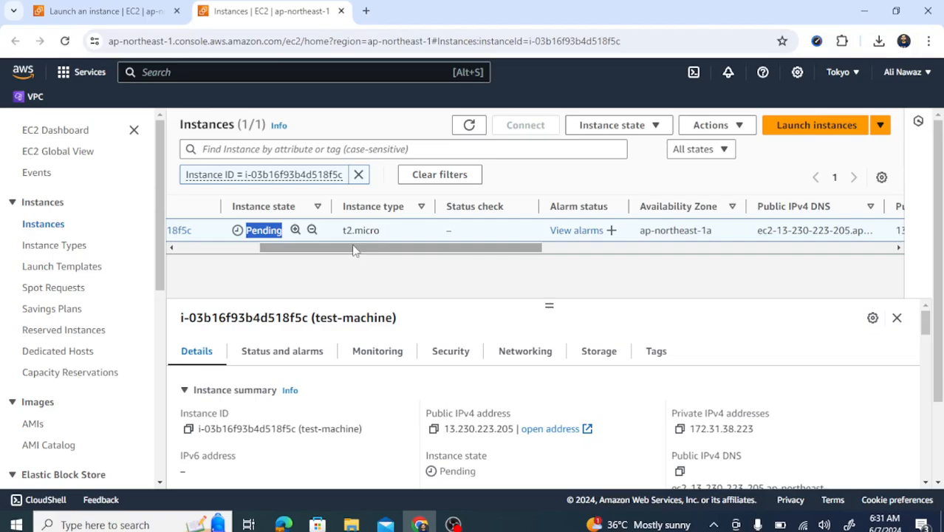
pyautogui.moveTo(445, 248); pyautogui.dragTo(325, 288)
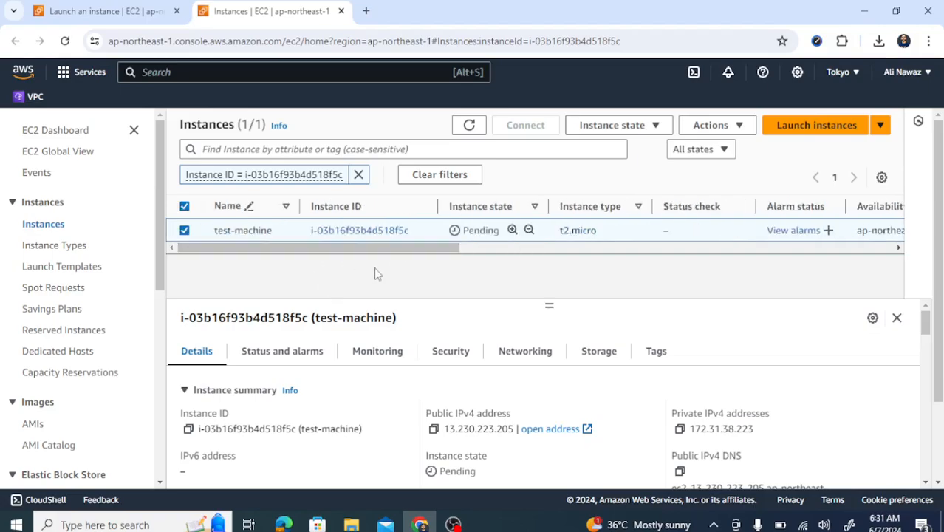
# Refresh the list until test-machine shows Running, then reselect it to show its details
pyautogui.click(471, 126)
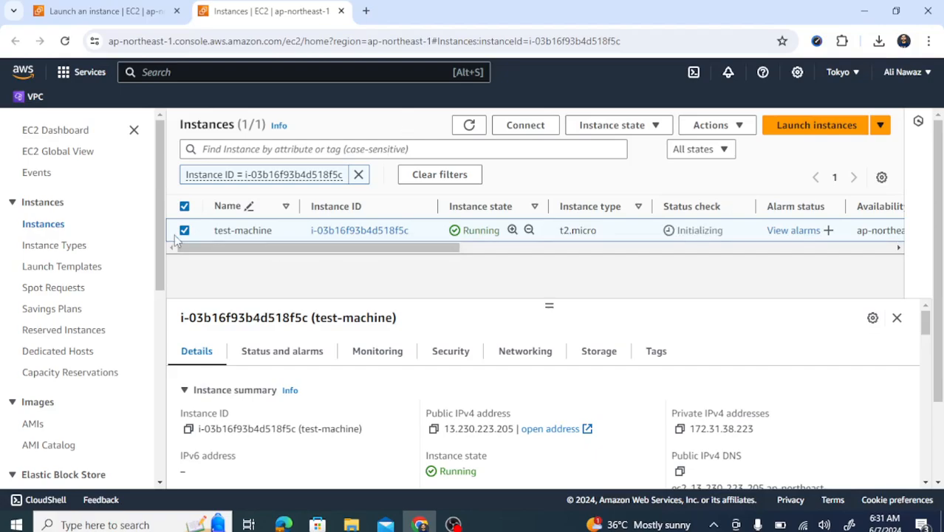
pyautogui.moveTo(502, 235); pyautogui.dragTo(460, 232)
pyautogui.click(446, 274)
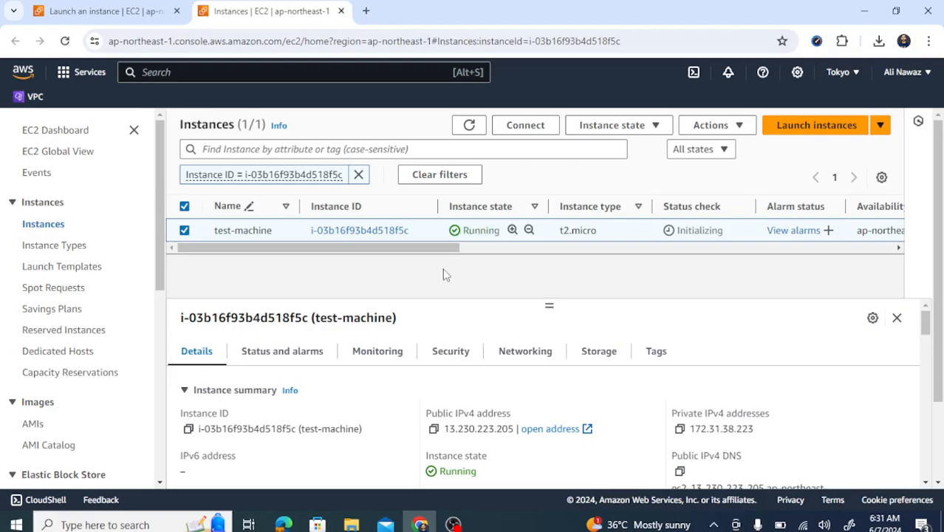
pyautogui.click(184, 230)
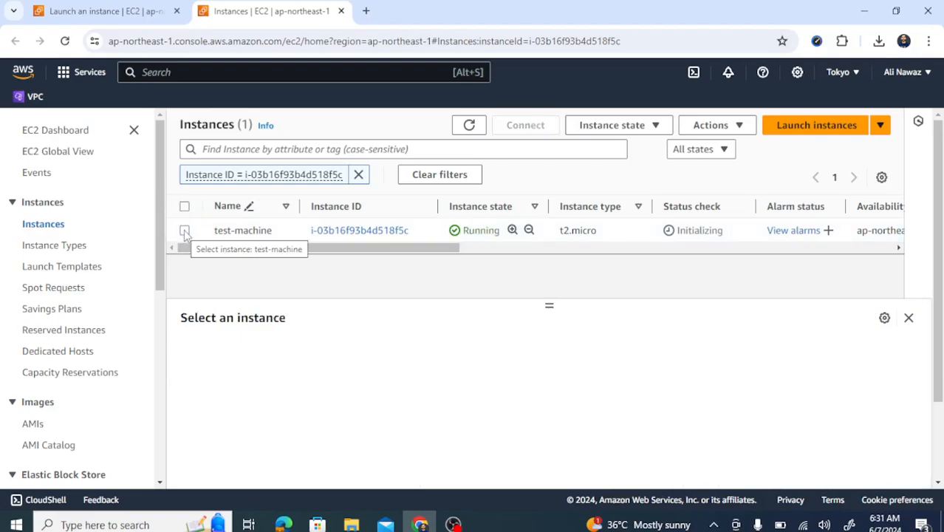
pyautogui.click(184, 230)
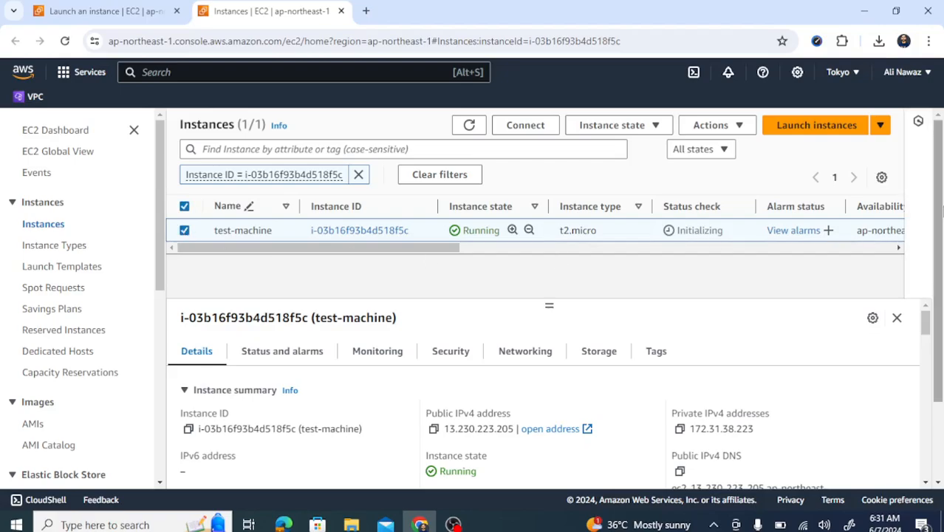
pyautogui.scroll(-2, 941, 212)
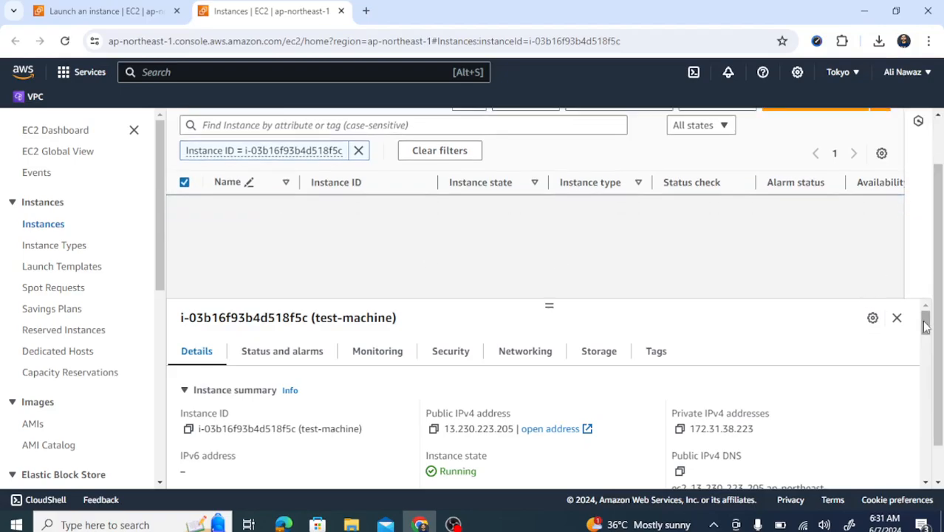
pyautogui.moveTo(925, 326)
pyautogui.mouseDown()
pyautogui.moveTo(926, 340)
pyautogui.moveTo(925, 327)
pyautogui.mouseUp()
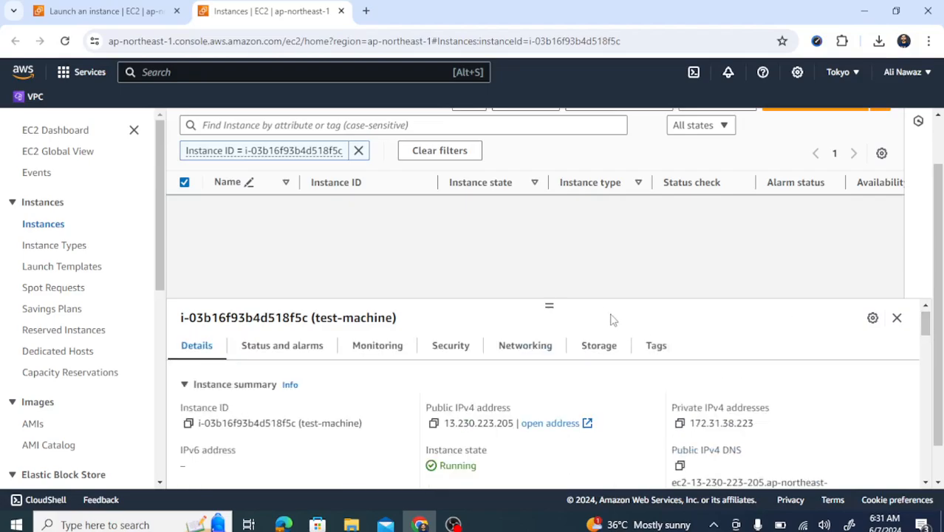
pyautogui.moveTo(543, 297); pyautogui.dragTo(539, 238)
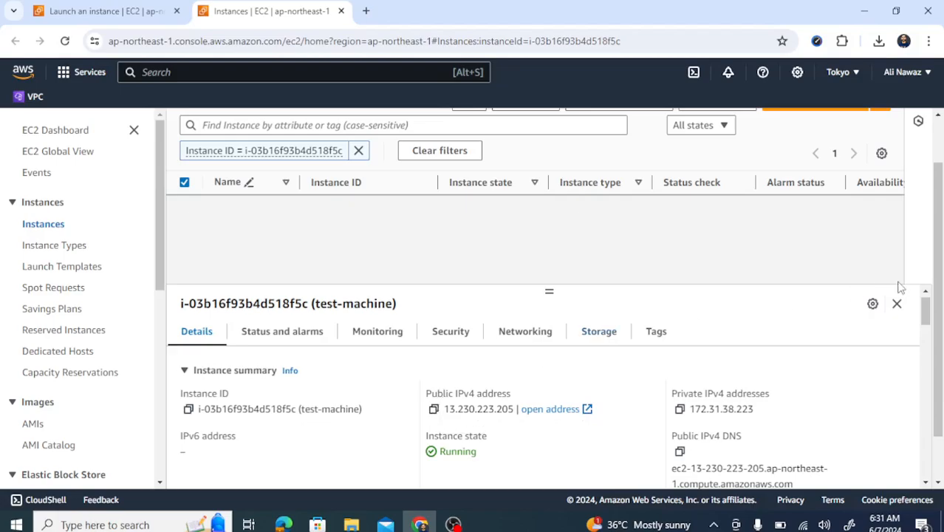
pyautogui.moveTo(928, 314)
pyautogui.mouseDown()
pyautogui.moveTo(928, 404)
pyautogui.moveTo(926, 306)
pyautogui.mouseUp()
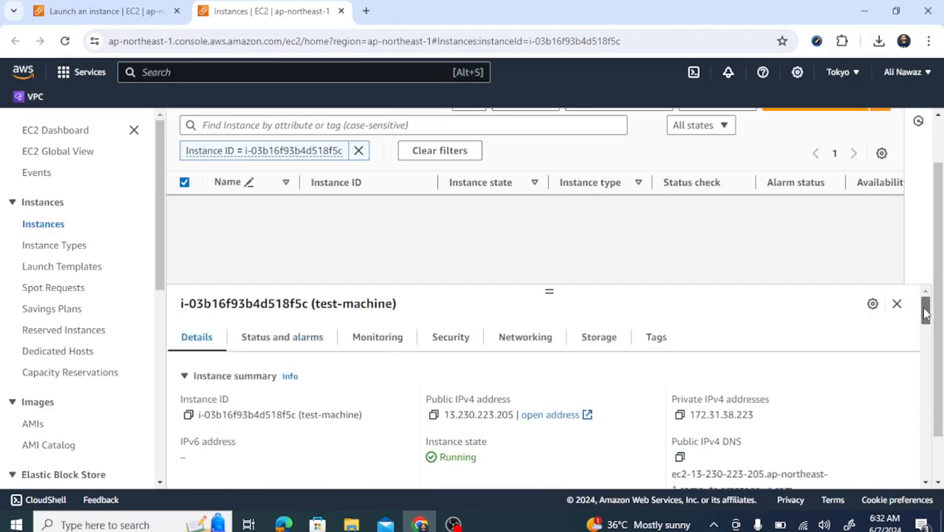
pyautogui.click(599, 339)
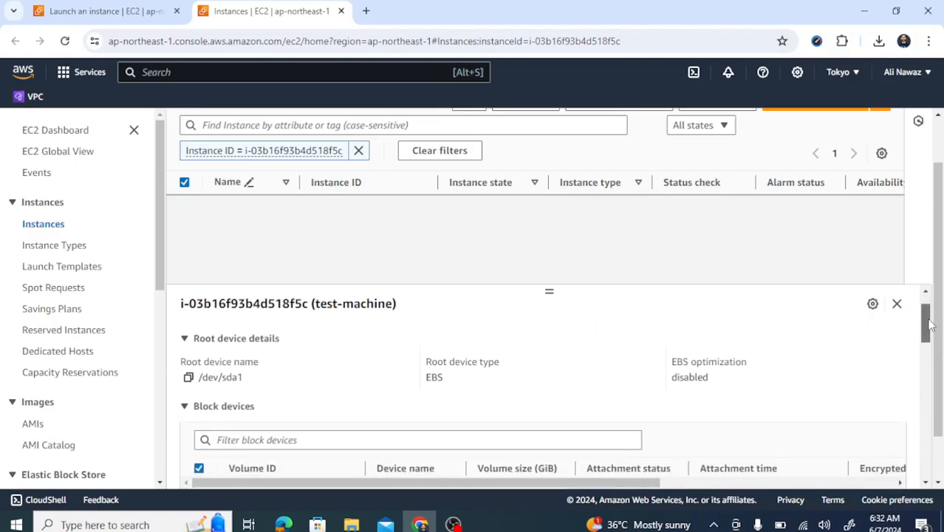
pyautogui.moveTo(924, 314); pyautogui.dragTo(914, 334)
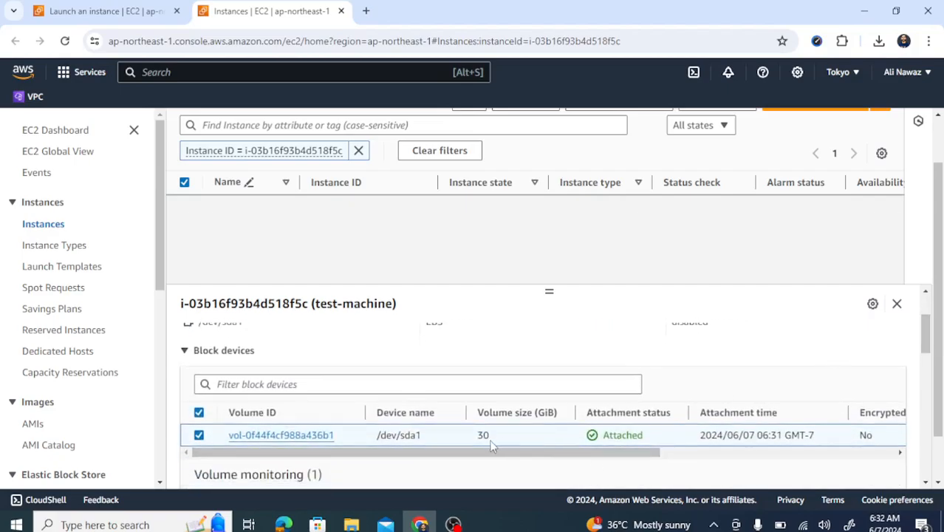
pyautogui.moveTo(491, 442); pyautogui.dragTo(467, 441)
pyautogui.moveTo(925, 338); pyautogui.dragTo(931, 314)
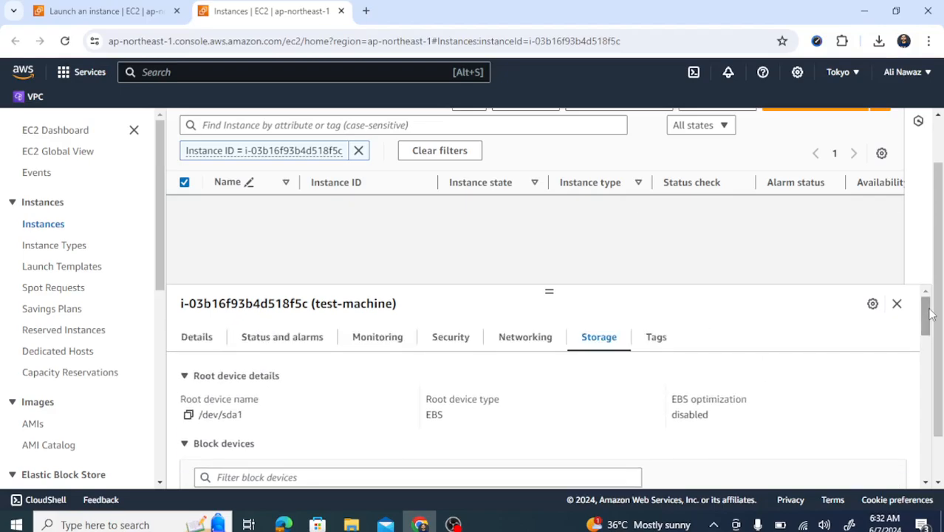
pyautogui.click(238, 344)
pyautogui.click(204, 342)
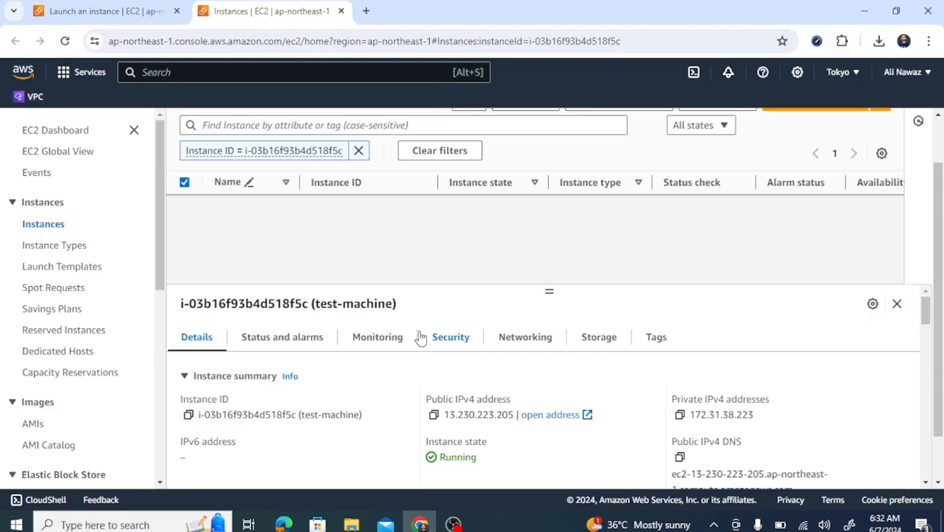
pyautogui.scroll(2, 938, 189)
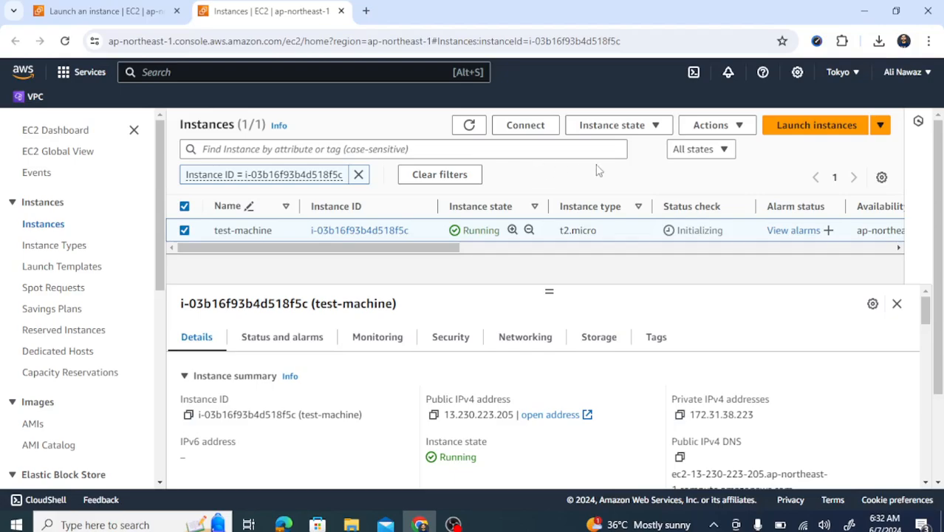
# Download test-machine.rdp from the RDP client tab of the Connect page
pyautogui.click(544, 125)
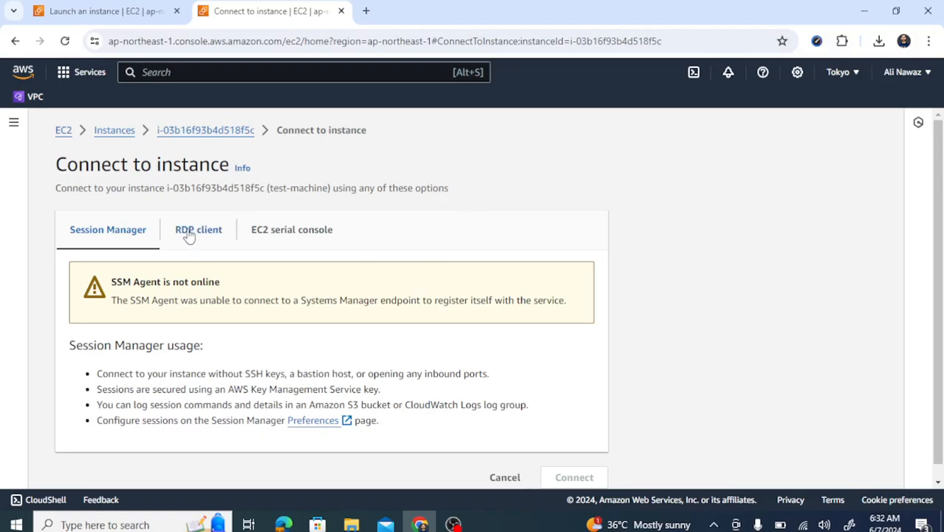
pyautogui.click(189, 234)
pyautogui.moveTo(935, 180); pyautogui.dragTo(940, 281)
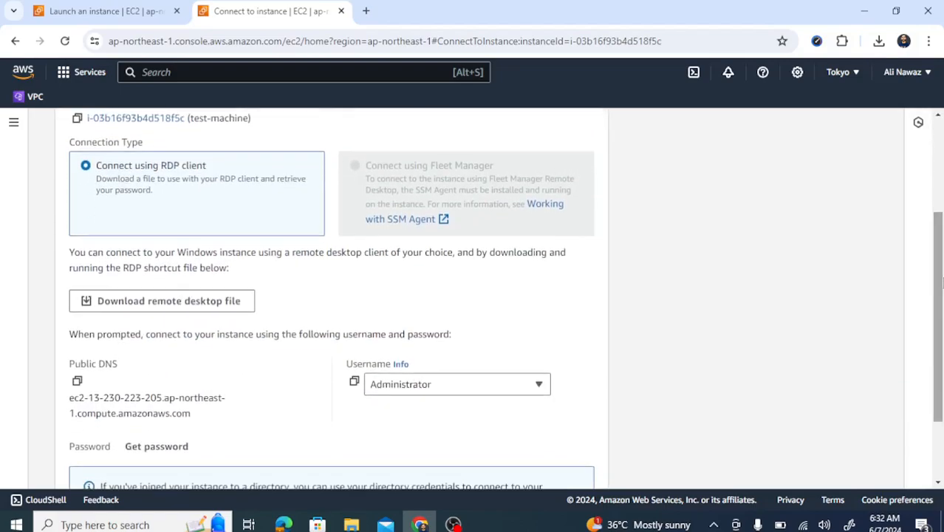
pyautogui.click(138, 303)
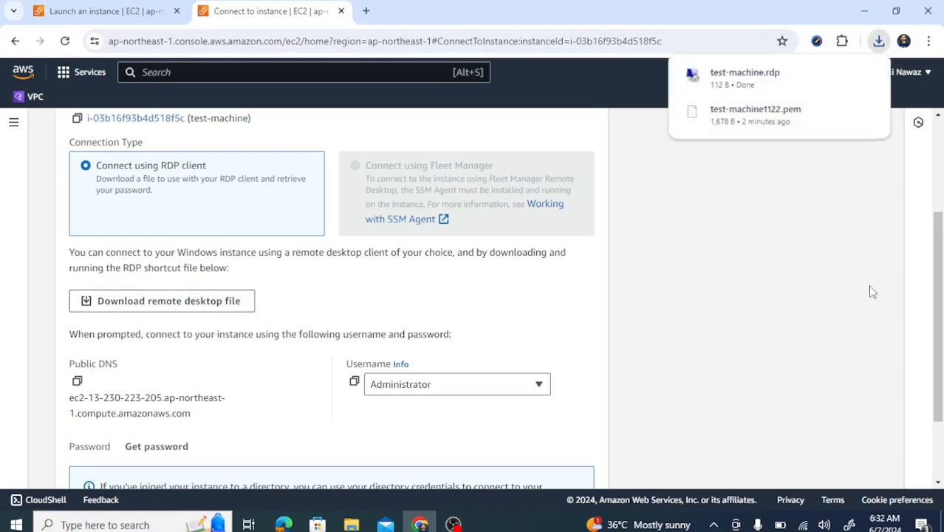
pyautogui.scroll(-1, 883, 303)
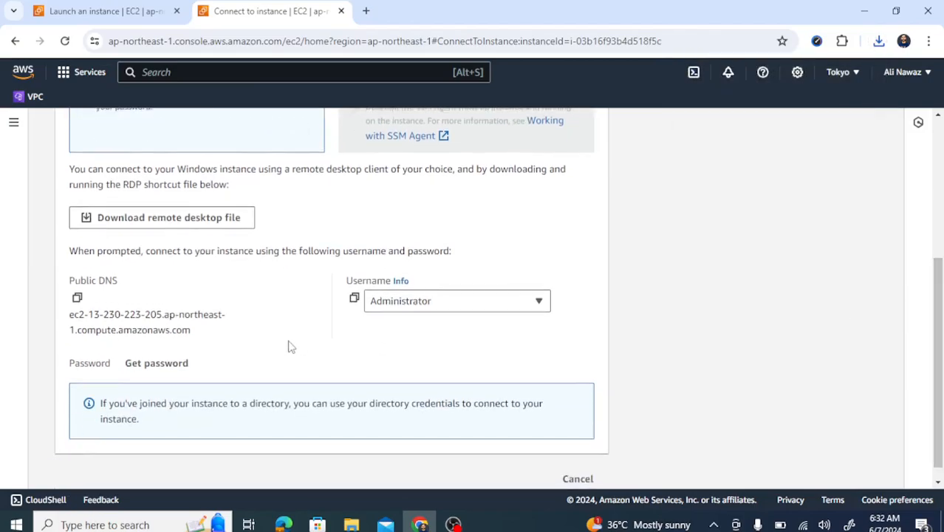
# Upload test-machine1122.pem and decrypt the Windows Administrator password
pyautogui.click(156, 364)
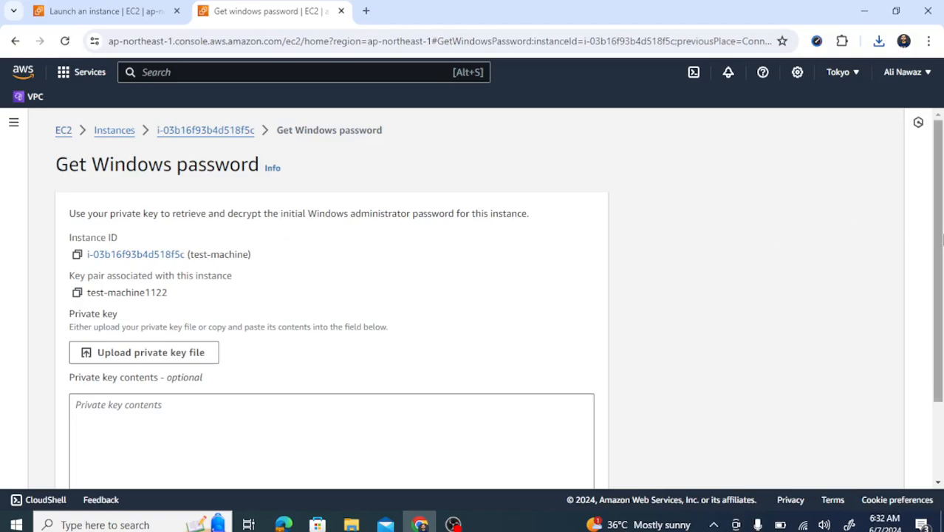
pyautogui.scroll(-1, 273, 254)
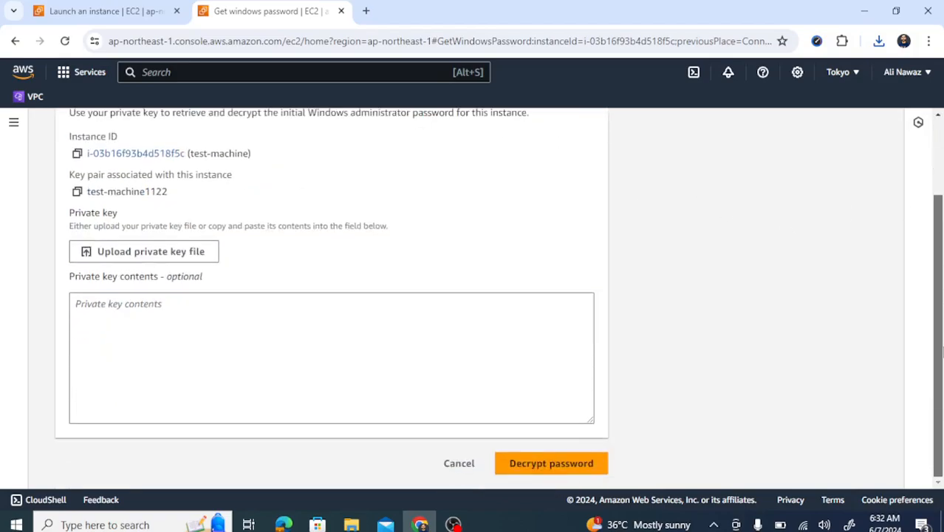
pyautogui.click(116, 253)
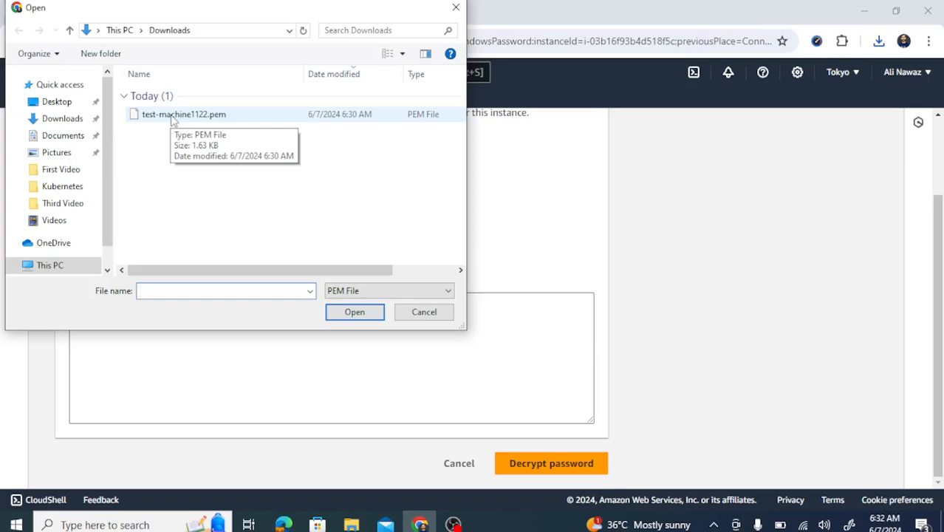
pyautogui.doubleClick(172, 121)
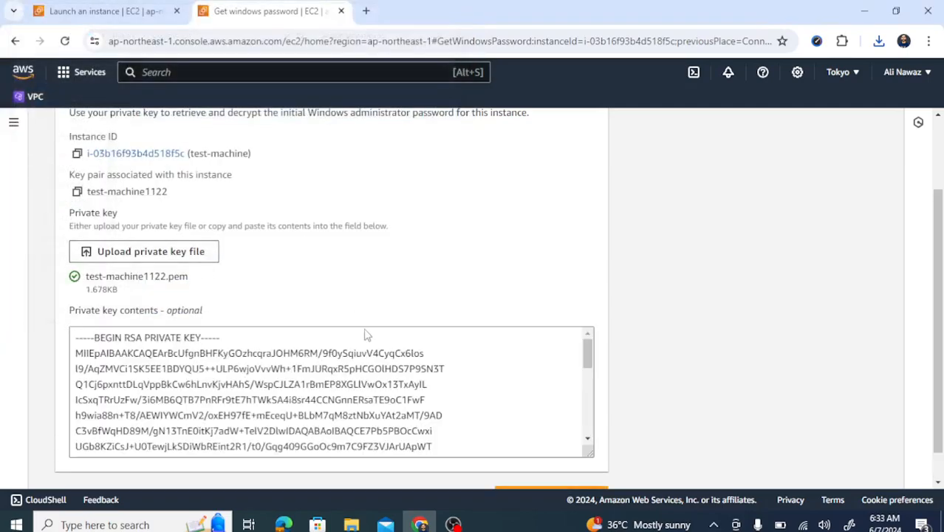
pyautogui.scroll(-1, 940, 259)
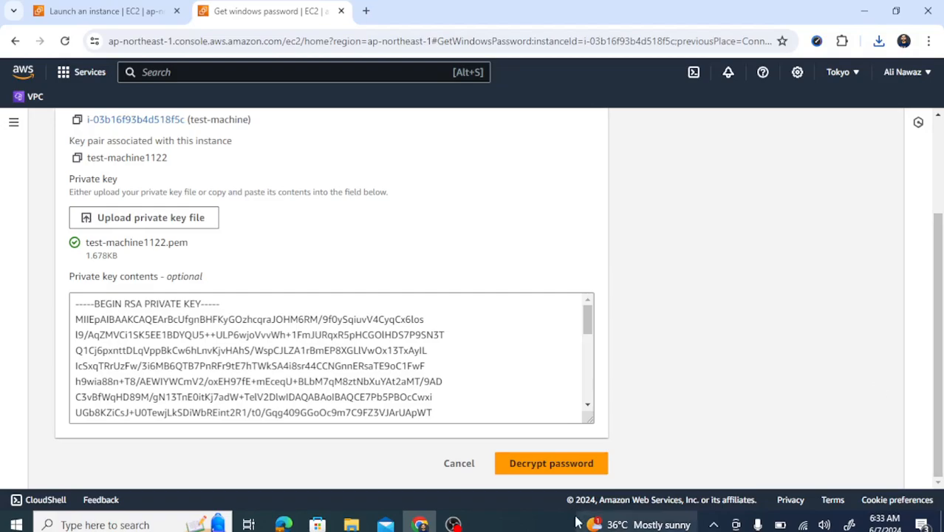
pyautogui.click(534, 463)
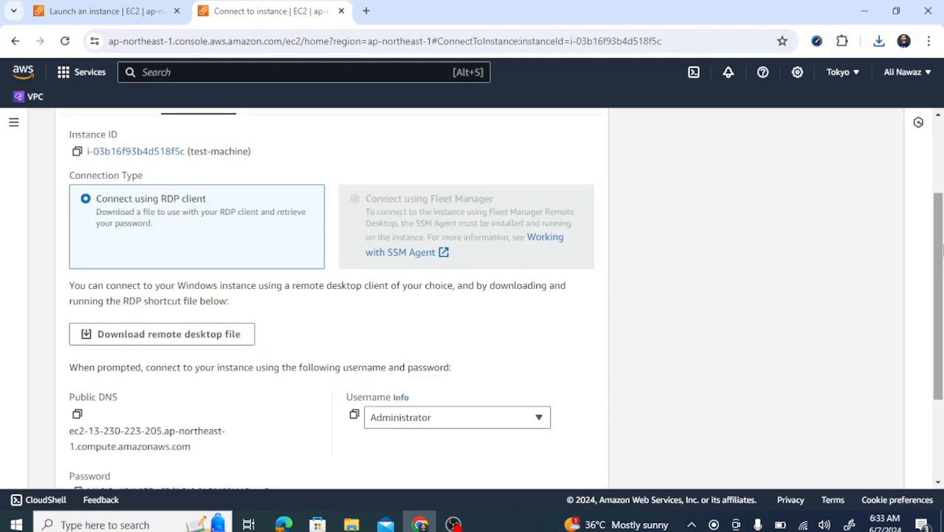
# Copy the decrypted Administrator password and open test-machine.rdp from Chrome's downloads
pyautogui.moveTo(939, 267); pyautogui.dragTo(941, 341)
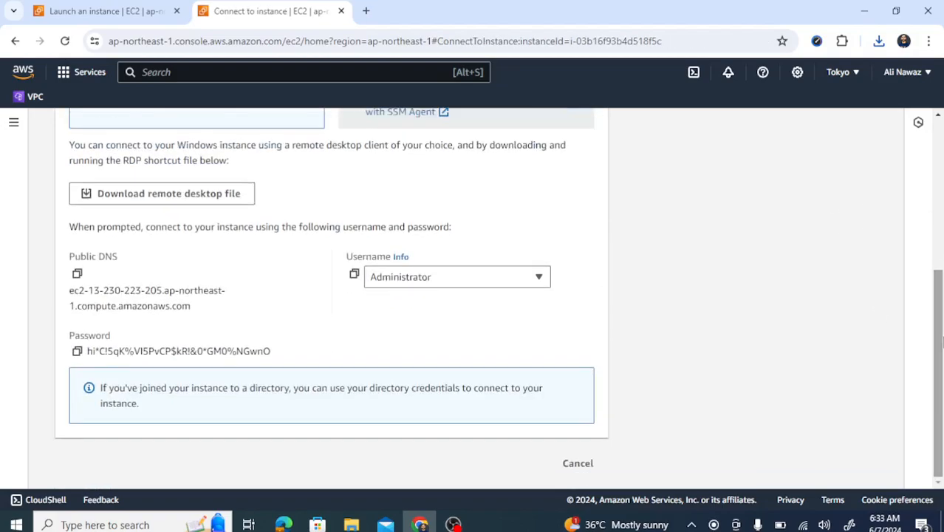
pyautogui.click(77, 353)
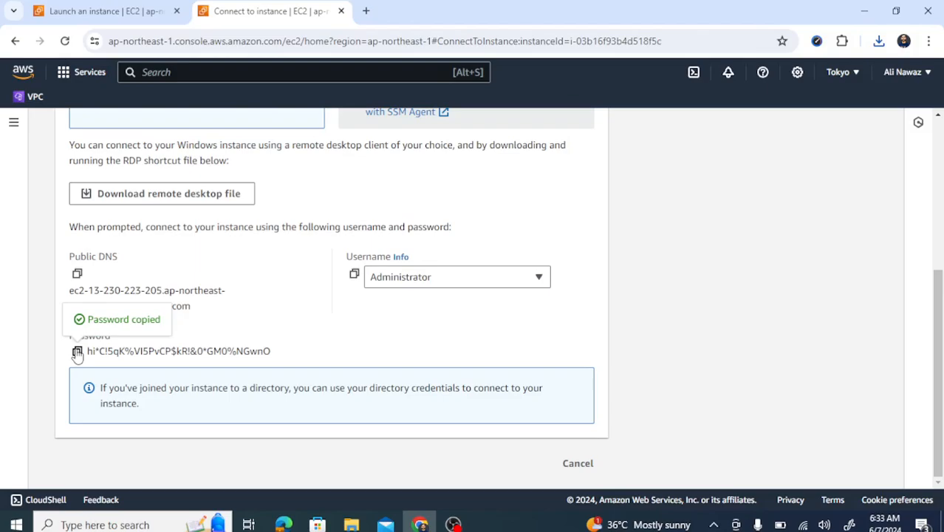
pyautogui.click(878, 42)
pyautogui.click(751, 111)
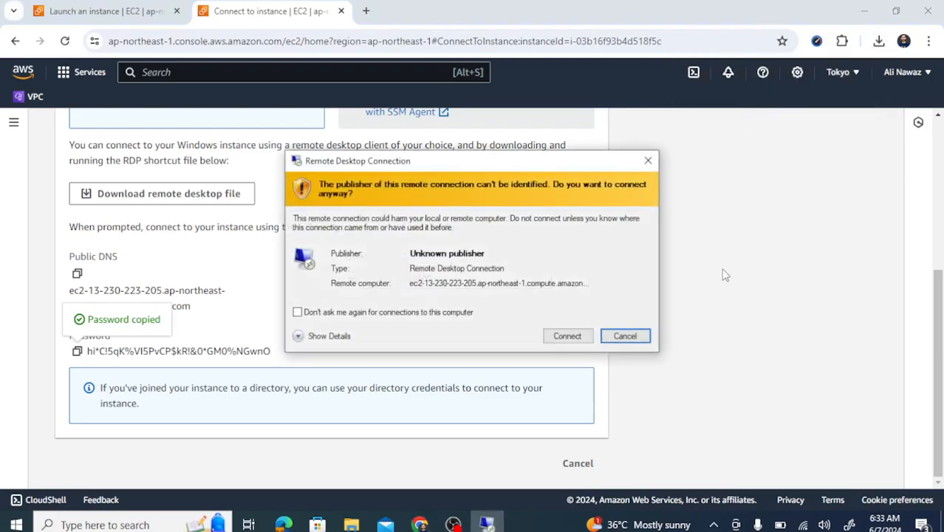
# Sign in as Administrator with the pasted password, accepting the publisher and certificate warnings
pyautogui.click(562, 337)
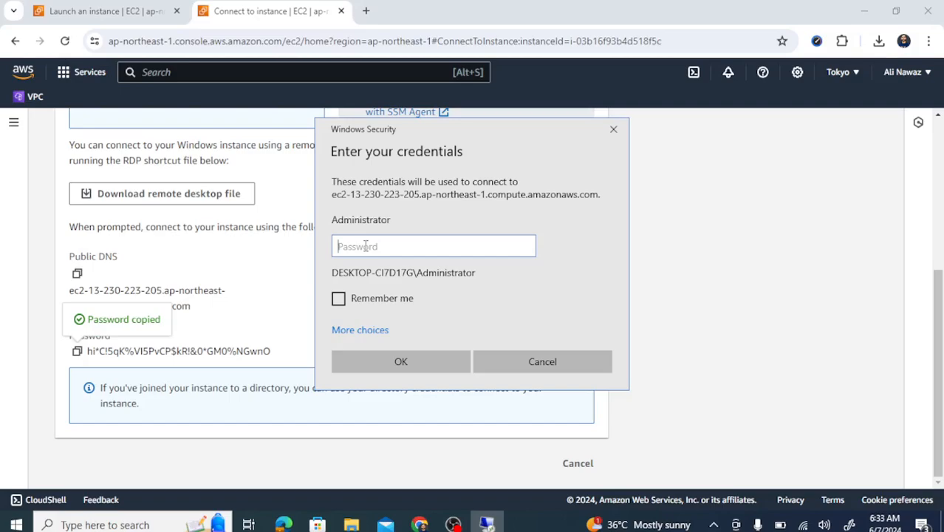
pyautogui.hotkey('ctrl', 'v')
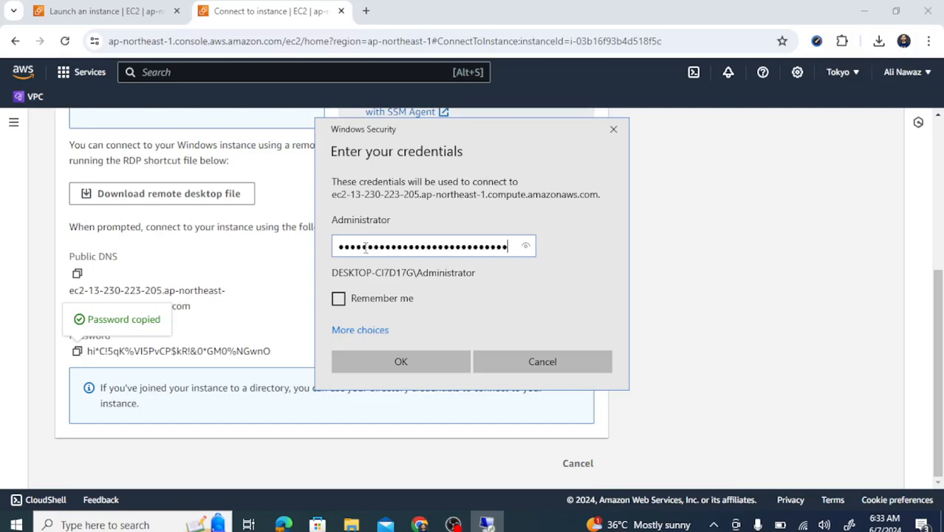
pyautogui.click(407, 359)
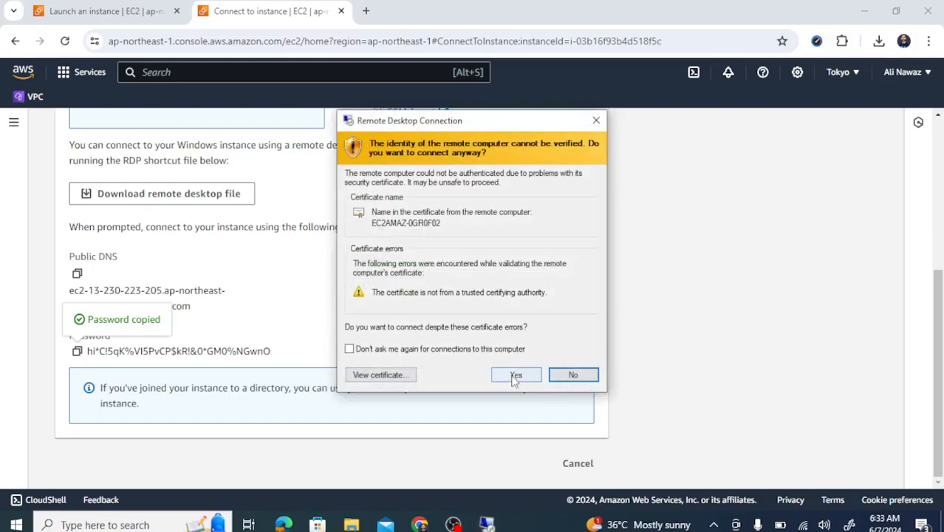
pyautogui.click(514, 375)
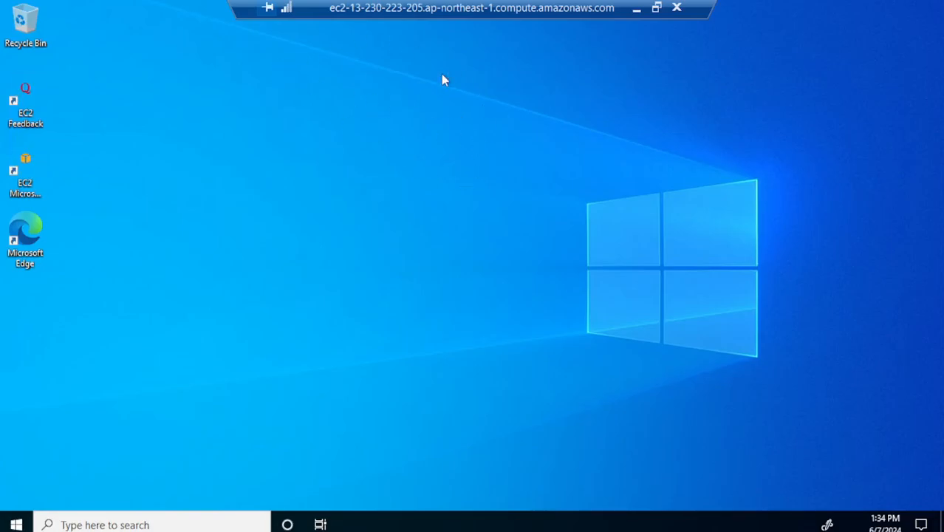
# Refresh the server desktop, allow network discovery, and confirm This PC shows only C: (13.8 of 29.9 GB free)
pyautogui.rightClick(370, 84)
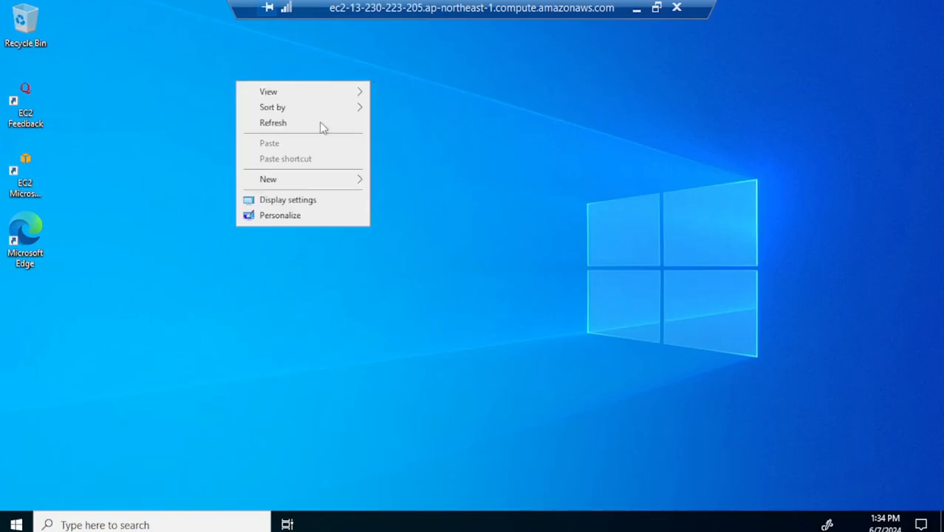
pyautogui.click(301, 126)
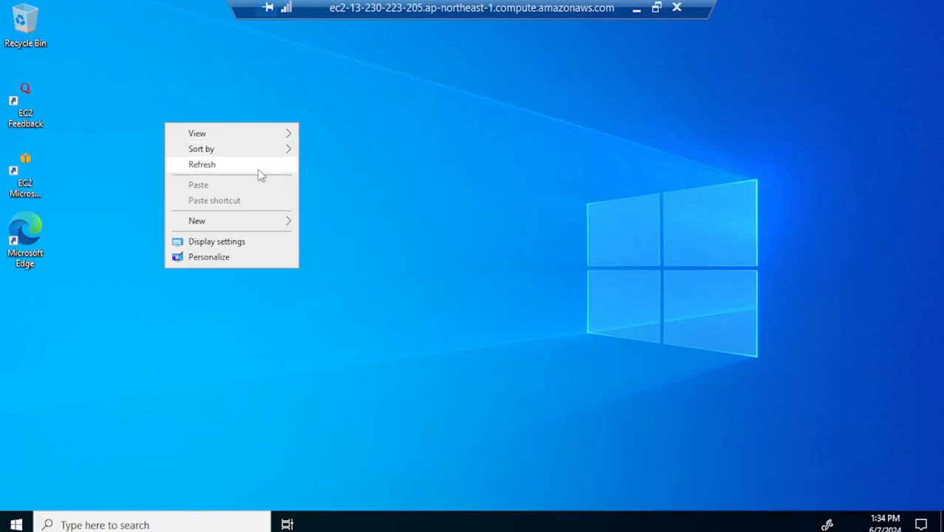
pyautogui.click(260, 174)
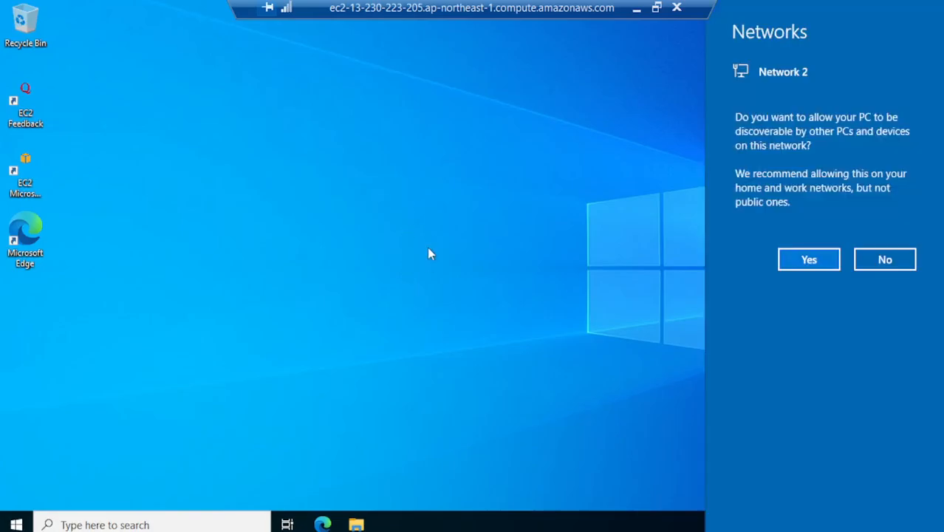
pyautogui.click(793, 258)
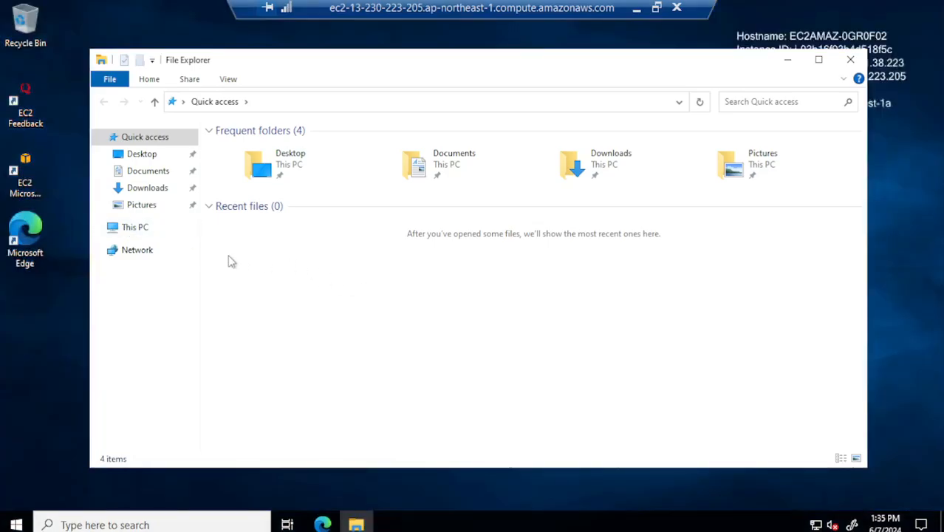
pyautogui.click(135, 228)
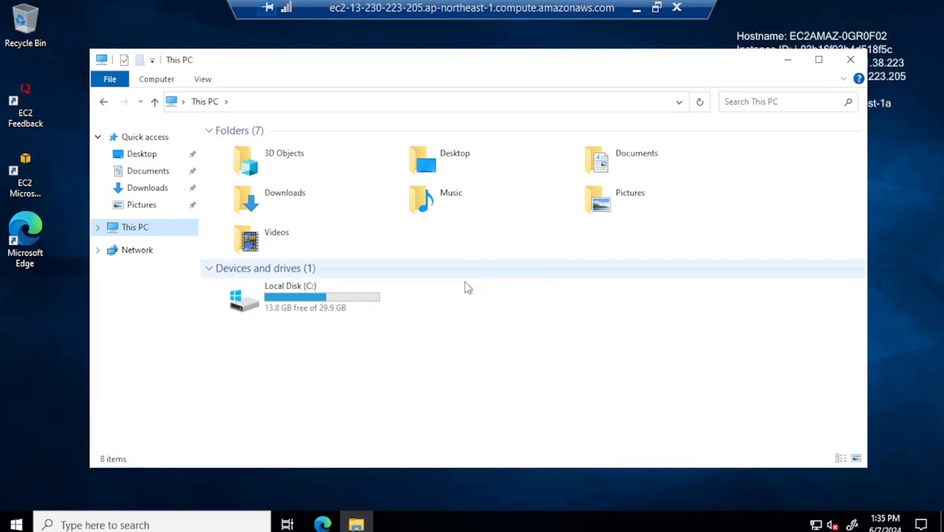
pyautogui.click(851, 62)
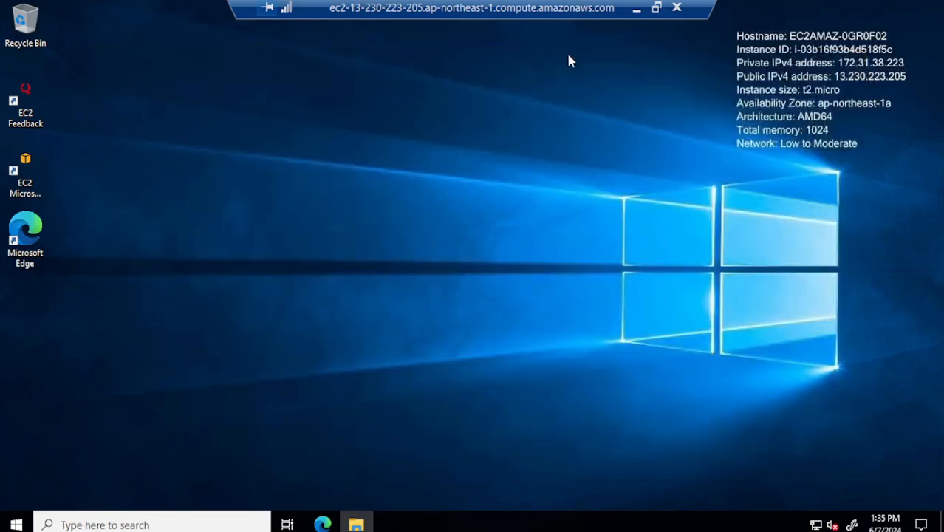
# Minimize the RDP session and return to the EC2 Instances list showing test-machine Running, 2/2 checks passed
pyautogui.click(635, 10)
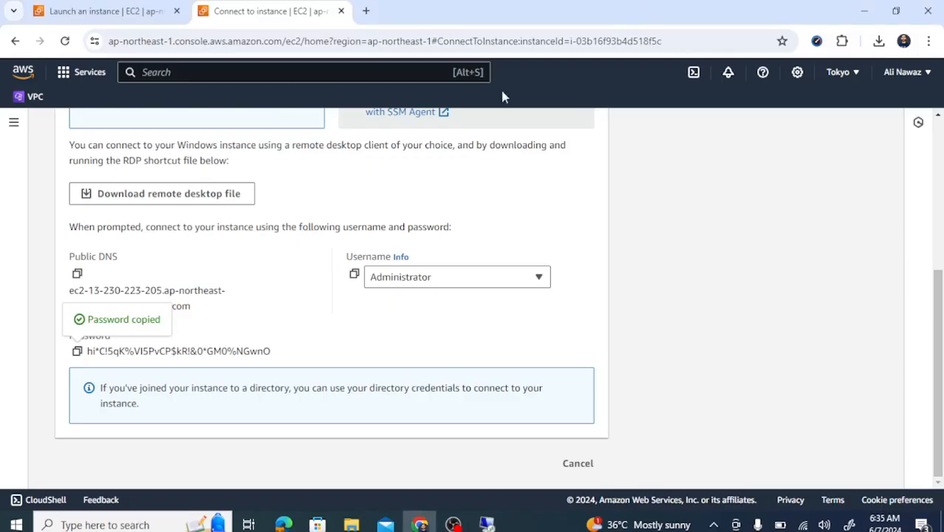
pyautogui.moveTo(939, 302); pyautogui.dragTo(940, 154)
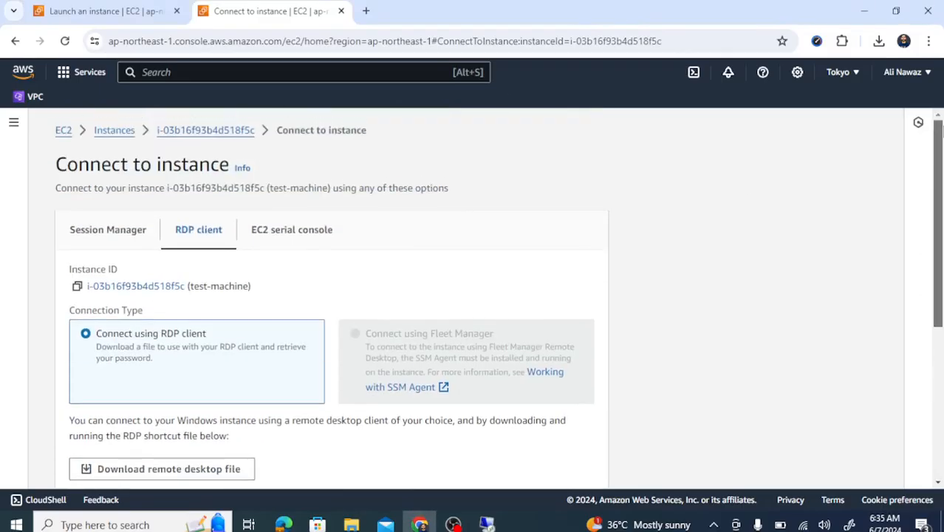
pyautogui.click(79, 5)
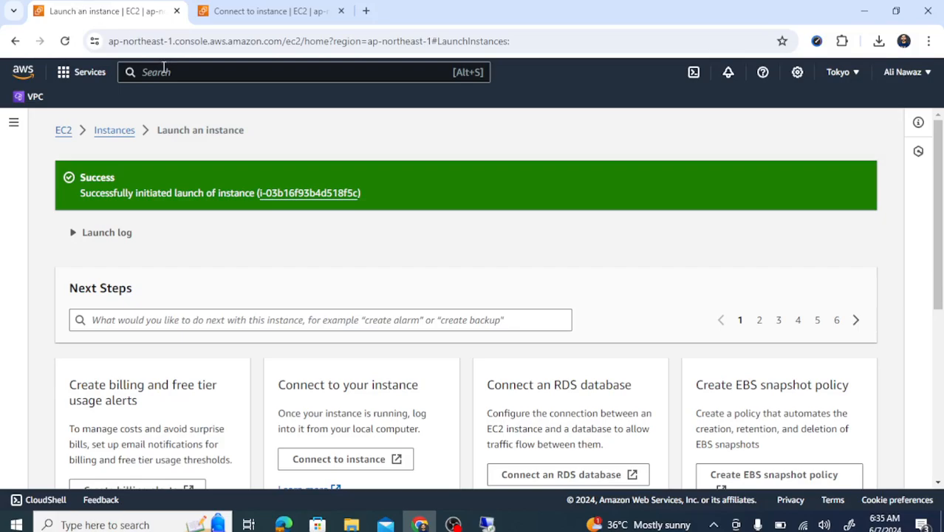
pyautogui.click(112, 133)
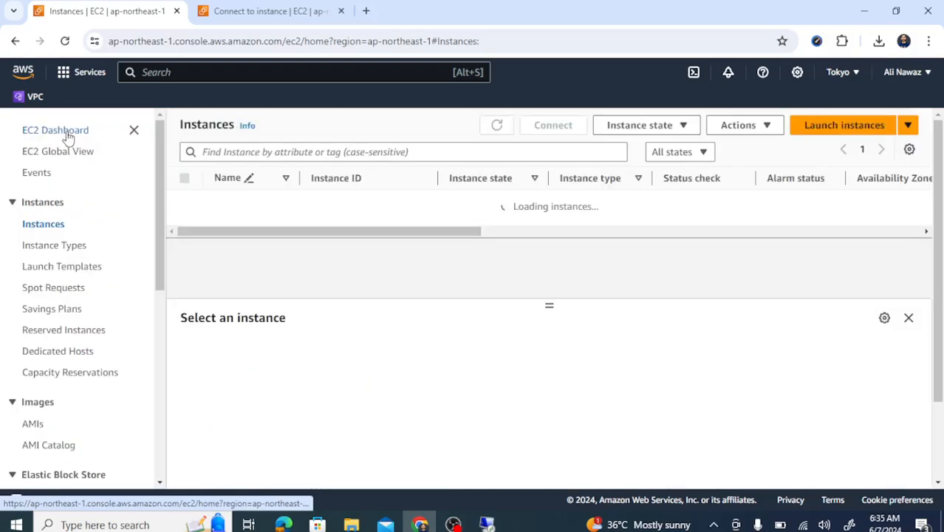
pyautogui.moveTo(160, 248); pyautogui.dragTo(158, 175)
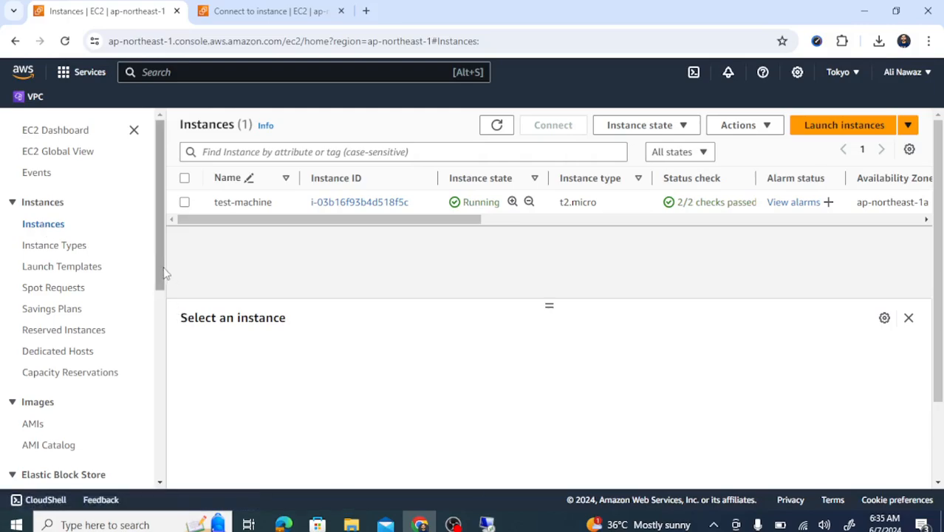
pyautogui.moveTo(163, 271); pyautogui.dragTo(161, 364)
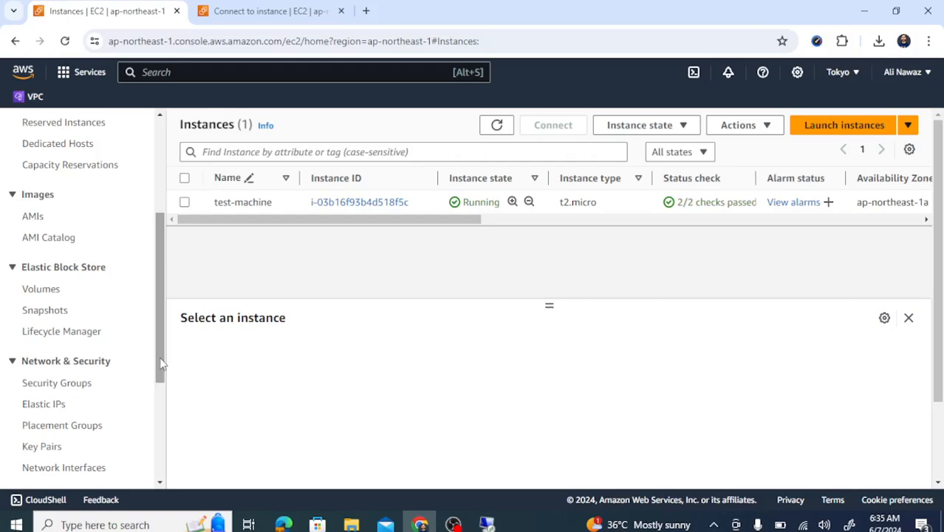
# Go to EBS Volumes and select the existing 30 GiB gp2 in-use volume to view its details
pyautogui.click(41, 292)
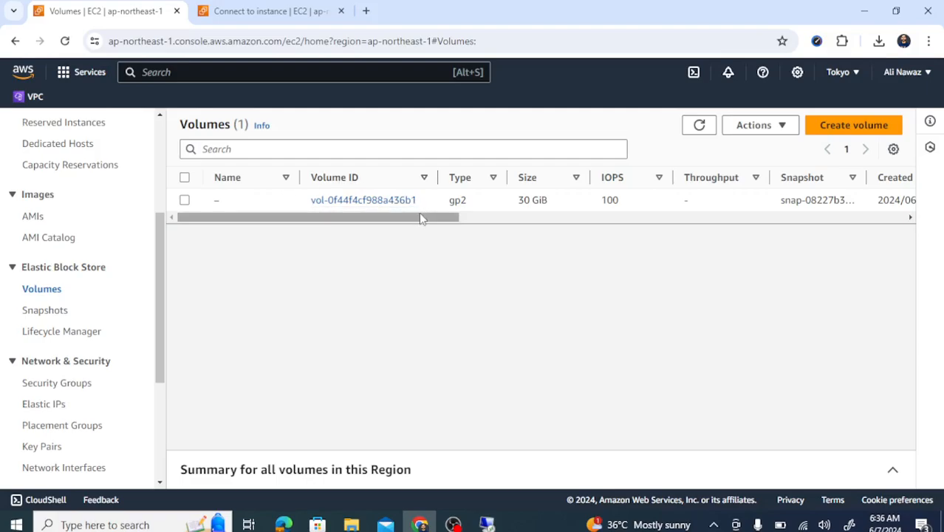
pyautogui.moveTo(418, 220); pyautogui.dragTo(455, 219)
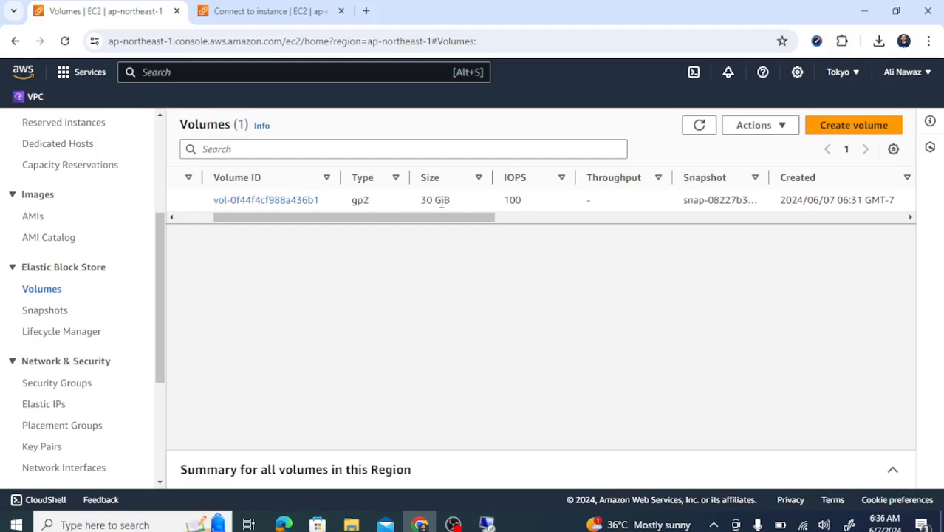
pyautogui.moveTo(447, 202); pyautogui.dragTo(418, 205)
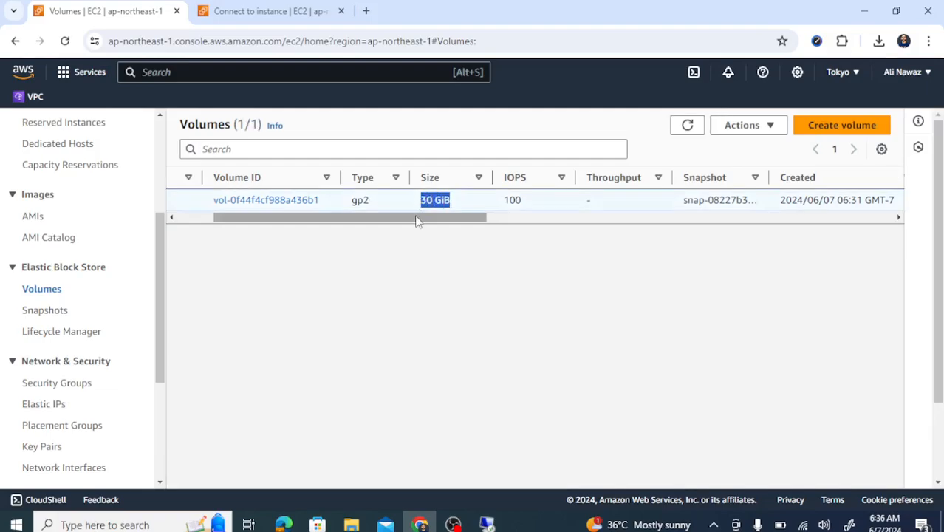
pyautogui.click(418, 252)
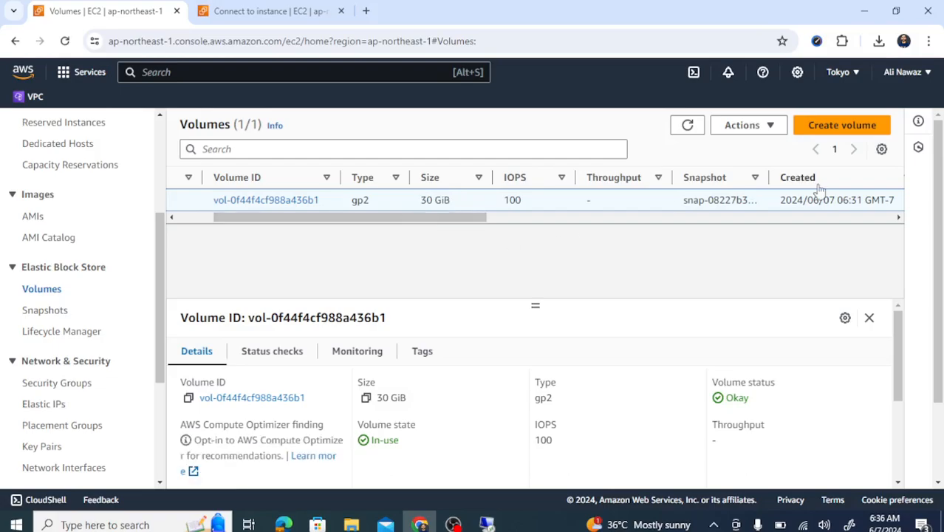
# Start a new volume and keep gp3 as its volume type
pyautogui.click(830, 132)
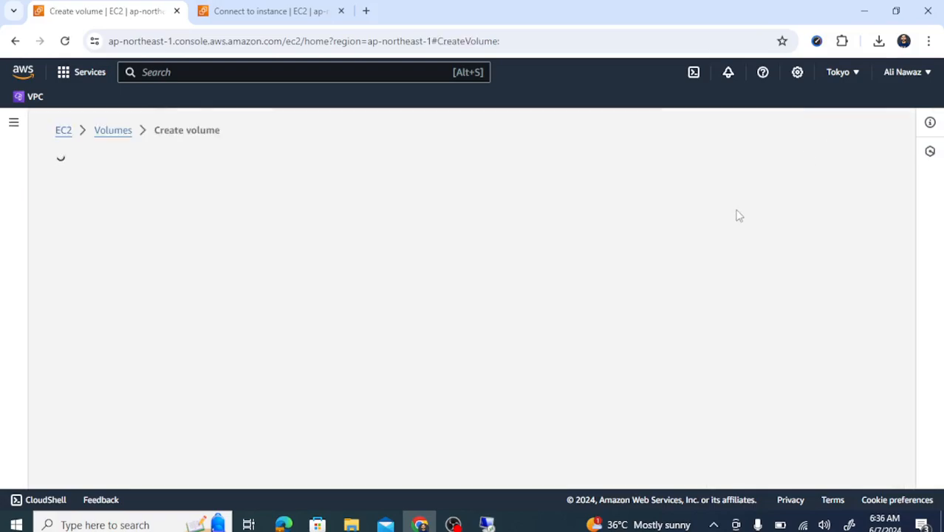
pyautogui.moveTo(941, 204); pyautogui.dragTo(941, 223)
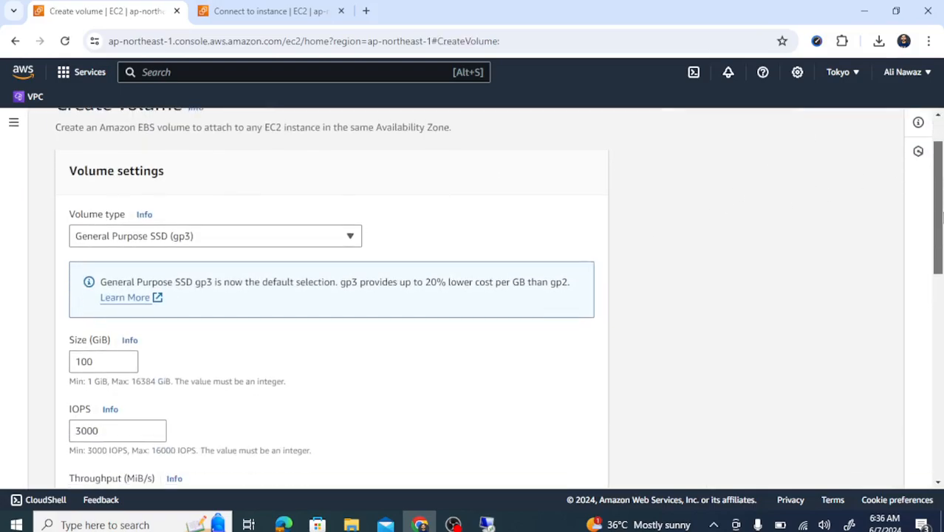
pyautogui.click(252, 237)
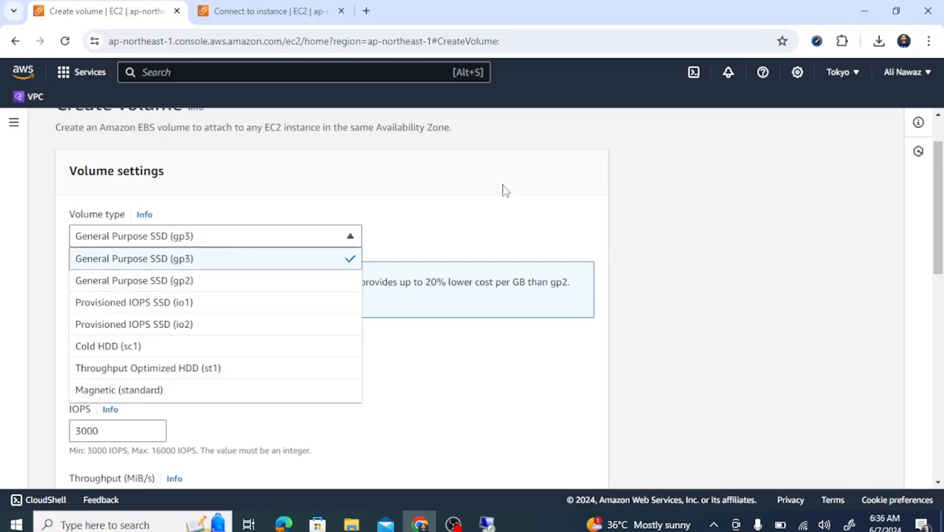
pyautogui.click(486, 223)
# Set size 10 GiB with 3000 IOPS and 125 MiB/s throughput, keeping zone ap-northeast-1a
pyautogui.moveTo(939, 236); pyautogui.dragTo(940, 272)
pyautogui.click(96, 266)
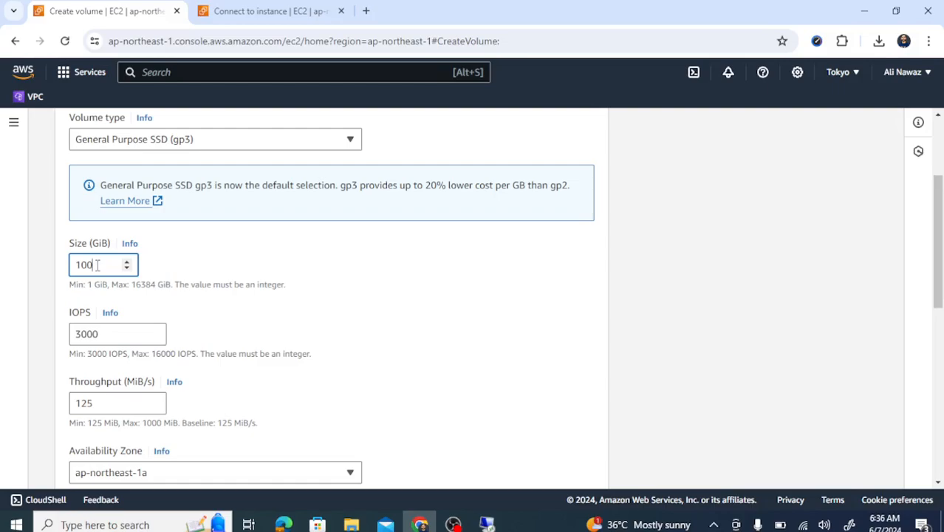
pyautogui.click(421, 285)
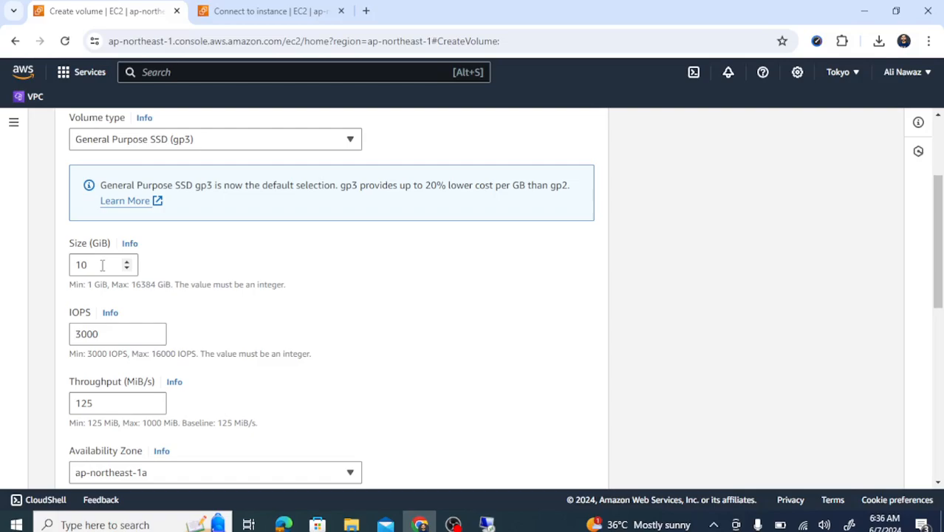
pyautogui.moveTo(938, 258); pyautogui.dragTo(937, 285)
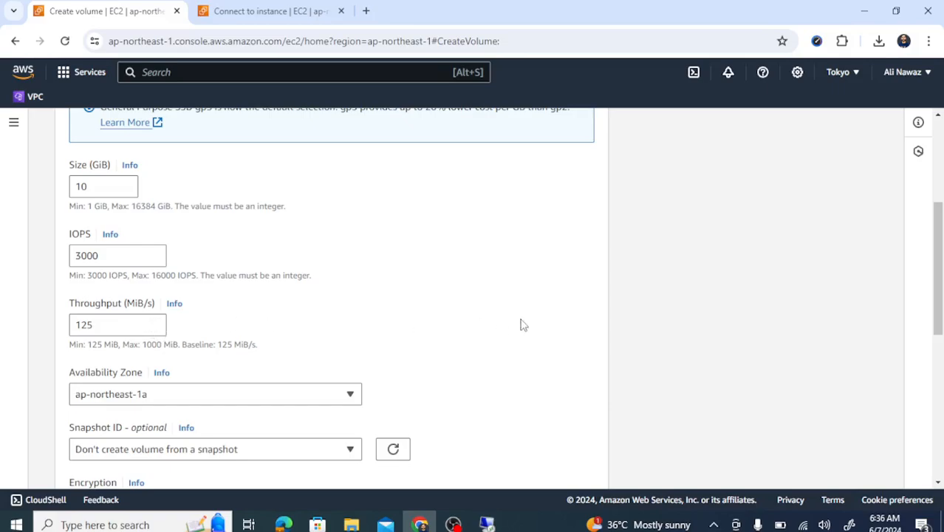
pyautogui.moveTo(938, 259); pyautogui.dragTo(940, 274)
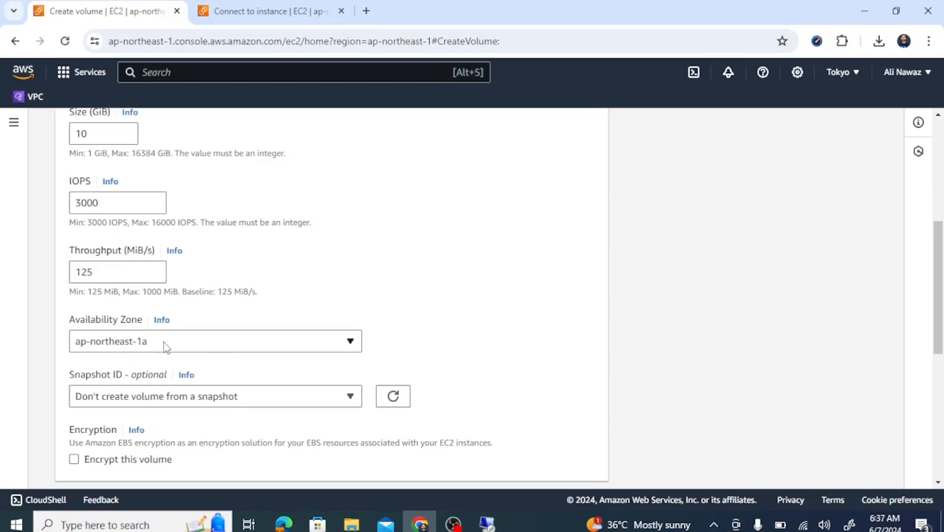
pyautogui.click(236, 347)
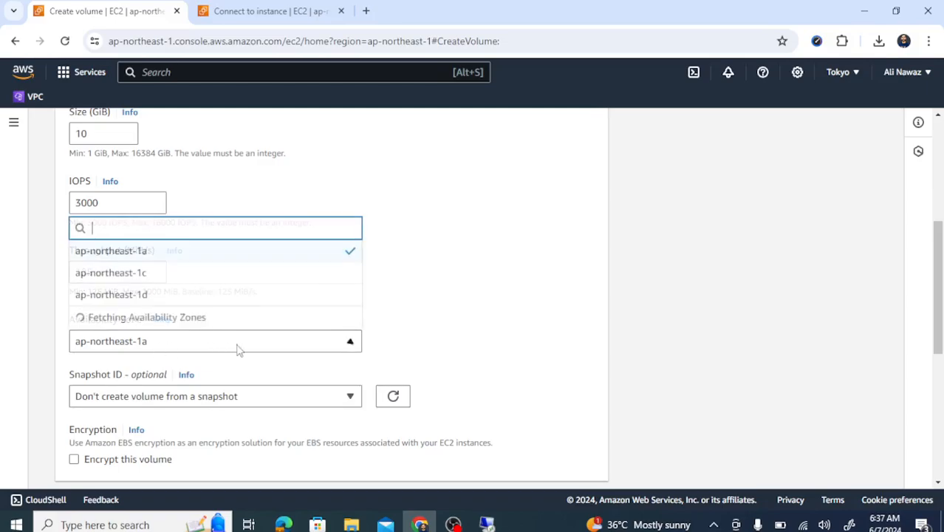
pyautogui.click(237, 349)
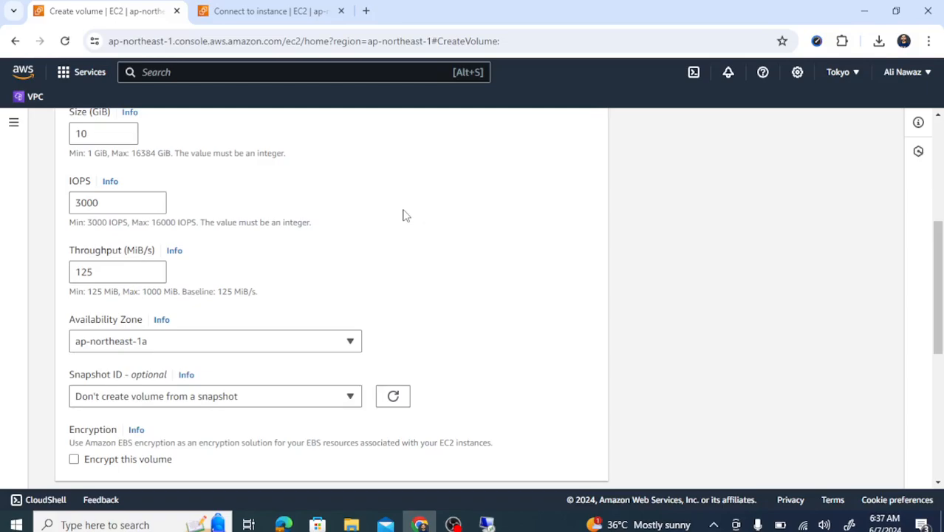
# Verify in the Instances list that test-machine's Availability Zone is ap-northeast-1a, then return to Create volume
pyautogui.click(240, 9)
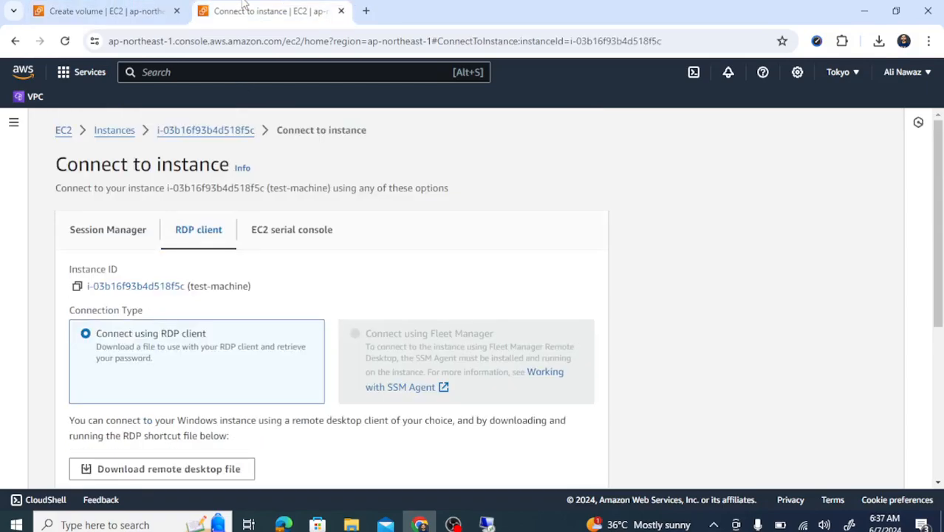
pyautogui.click(63, 138)
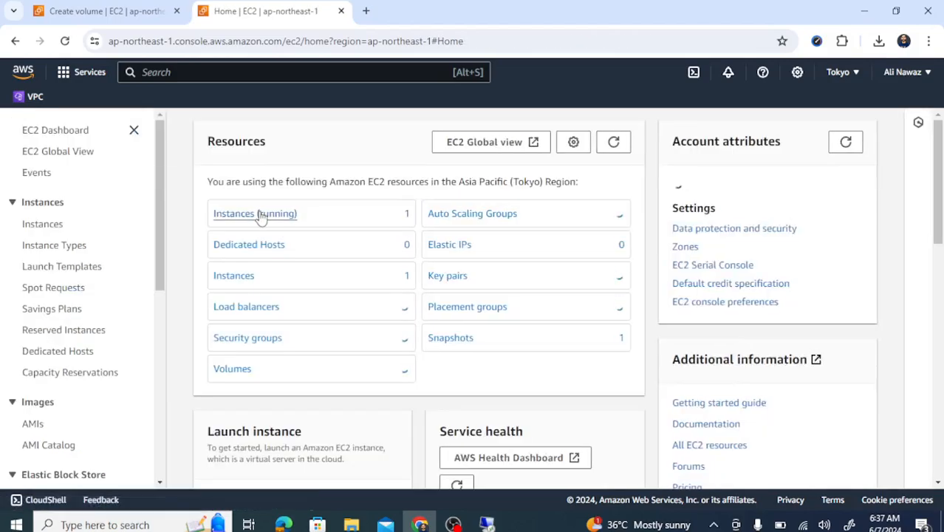
pyautogui.click(256, 213)
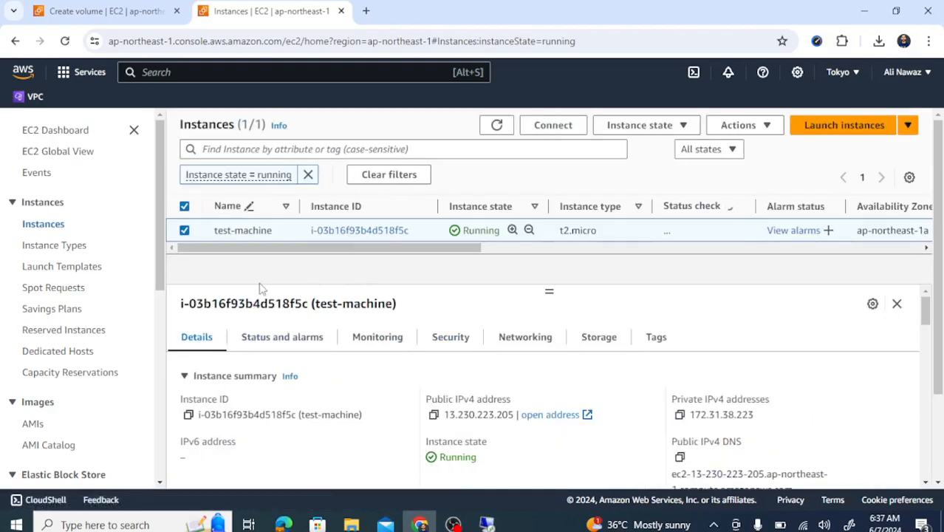
pyautogui.click(840, 72)
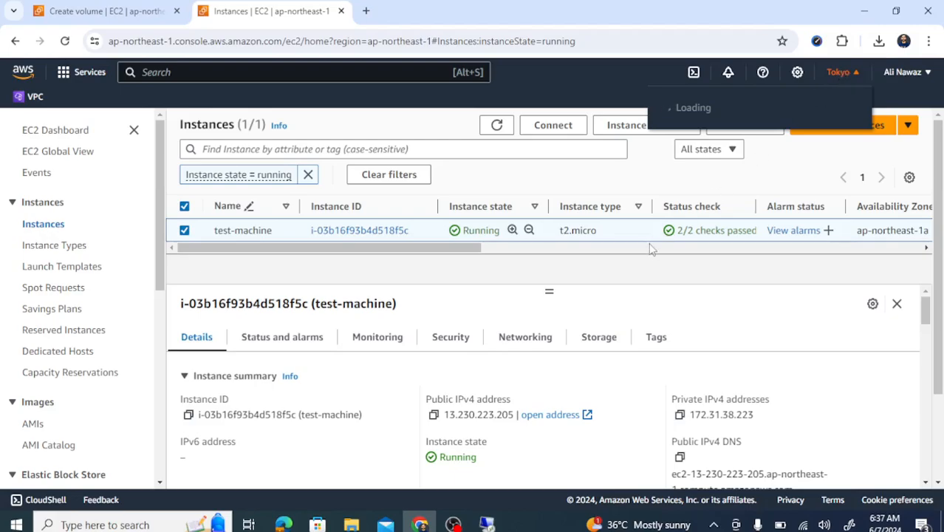
pyautogui.click(592, 278)
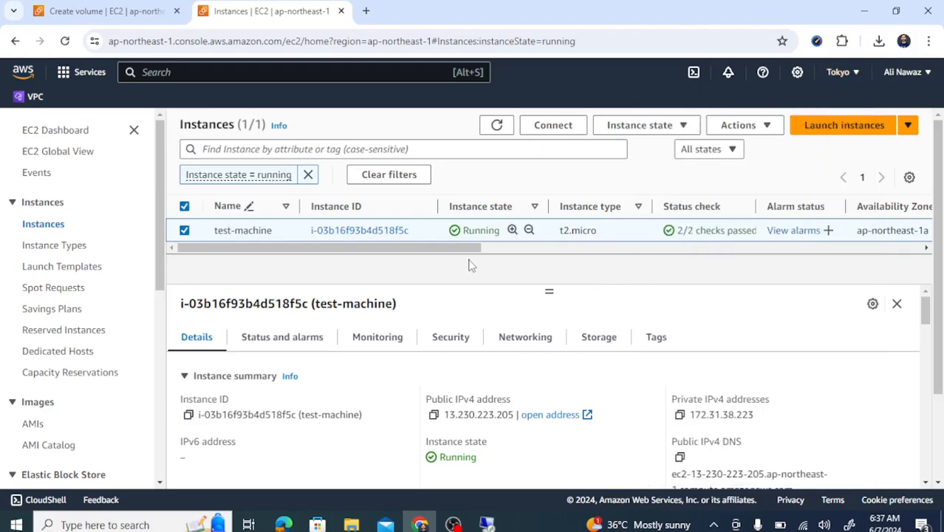
pyautogui.moveTo(464, 249); pyautogui.dragTo(561, 256)
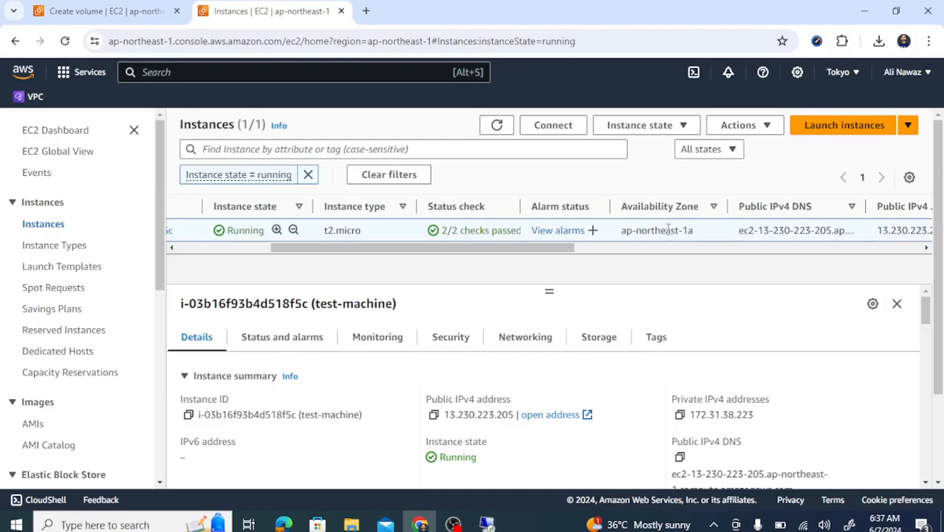
pyautogui.moveTo(694, 235); pyautogui.dragTo(621, 235)
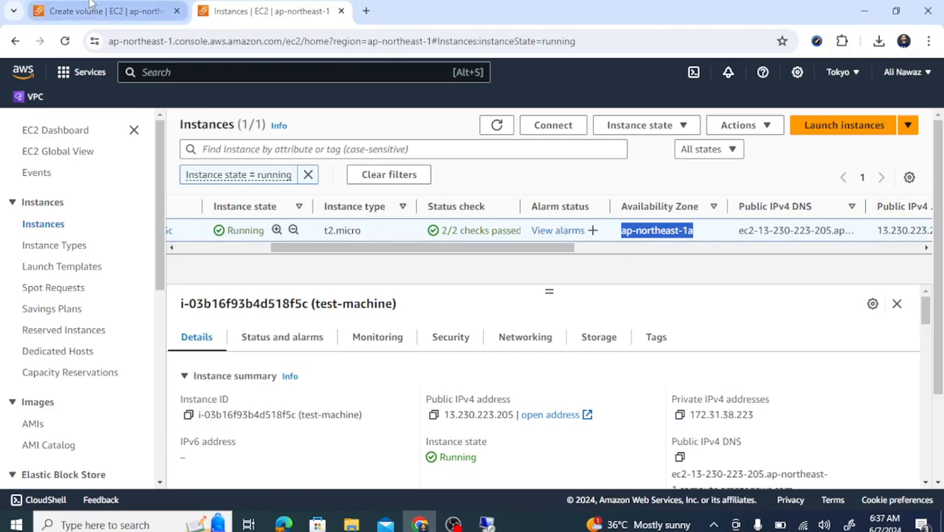
pyautogui.click(90, 7)
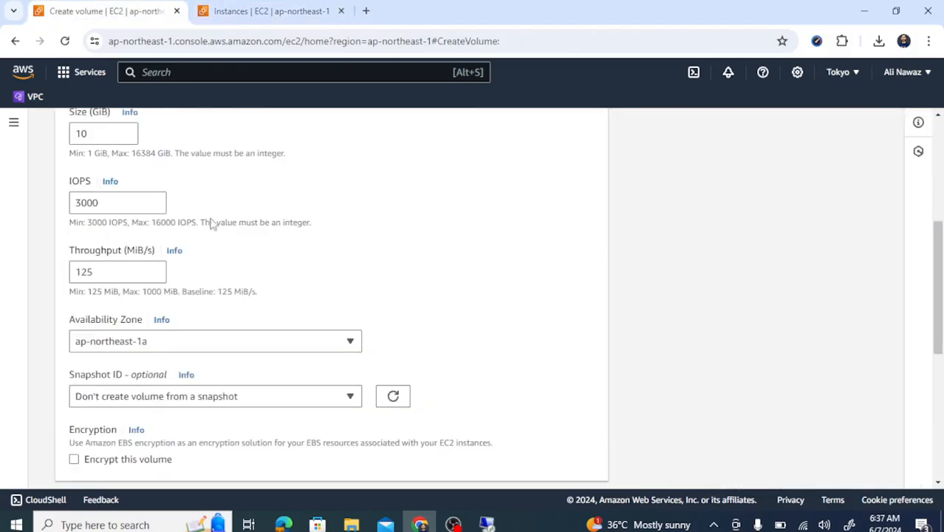
# Keep the volume's Availability Zone at ap-northeast-1a and scroll down to the tags section
pyautogui.click(225, 349)
pyautogui.click(225, 350)
pyautogui.moveTo(937, 238); pyautogui.dragTo(938, 285)
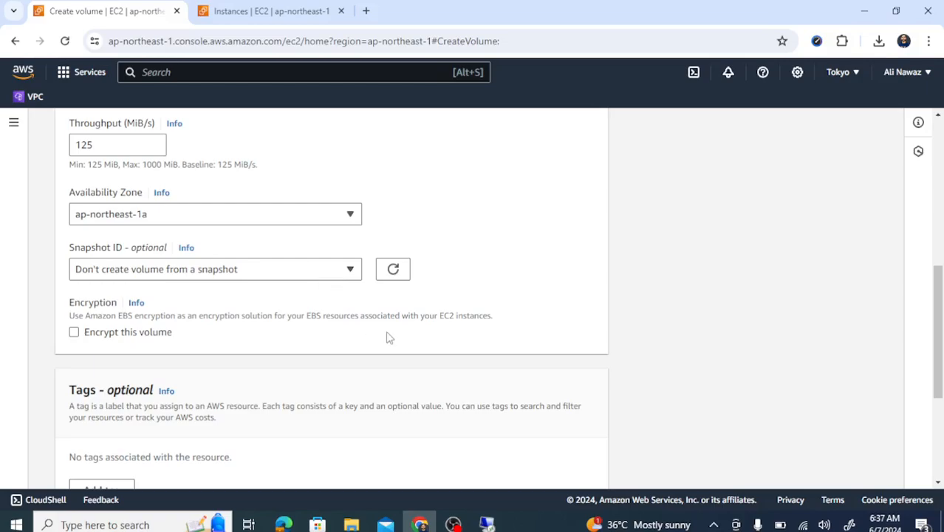
pyautogui.moveTo(939, 300); pyautogui.dragTo(940, 323)
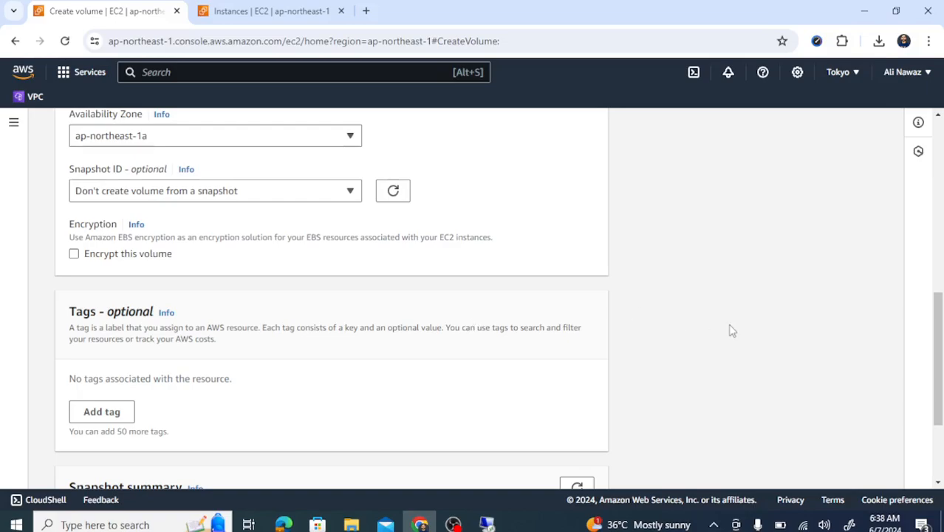
pyautogui.moveTo(938, 358); pyautogui.dragTo(941, 412)
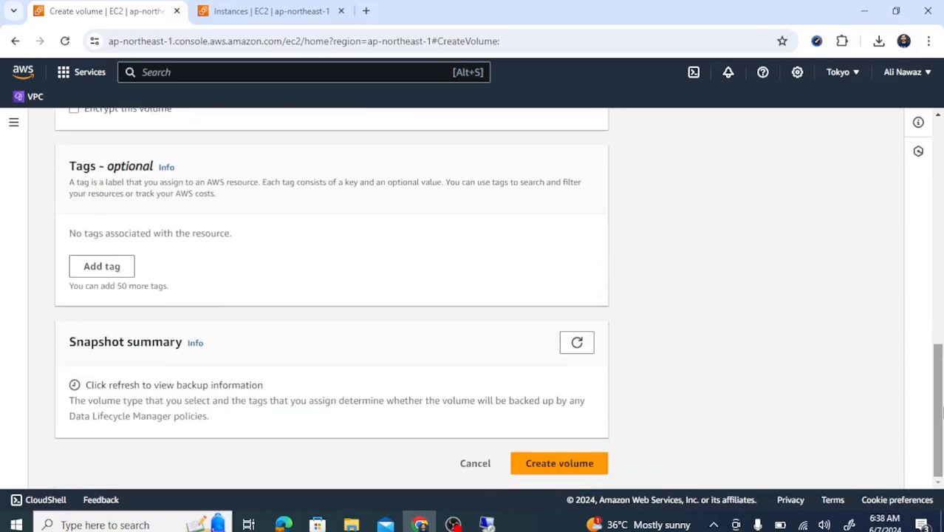
# Add the tag Name = Drive and create the volume
pyautogui.click(99, 268)
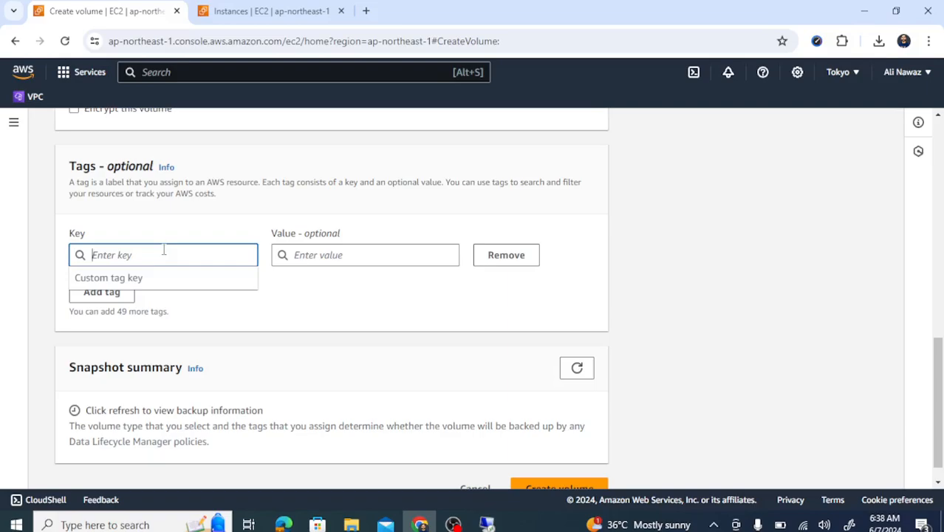
pyautogui.write('Name')
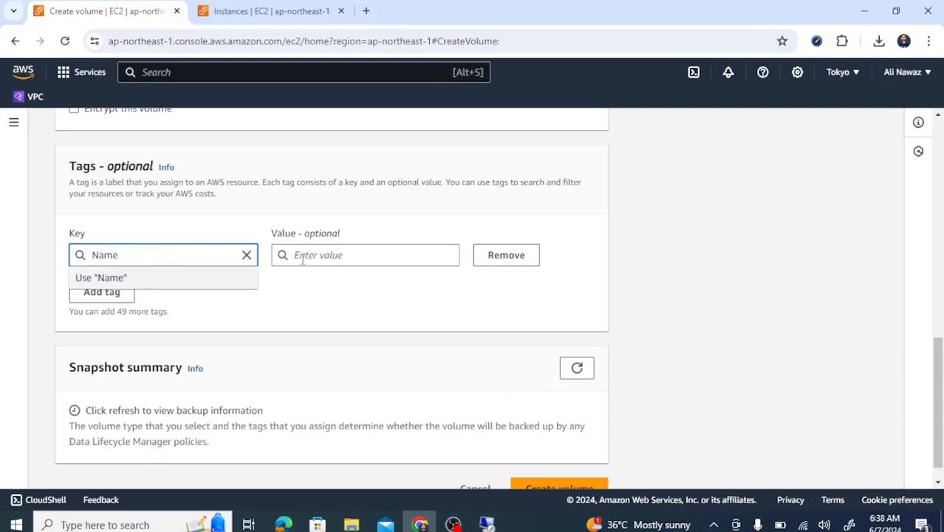
pyautogui.click(302, 259)
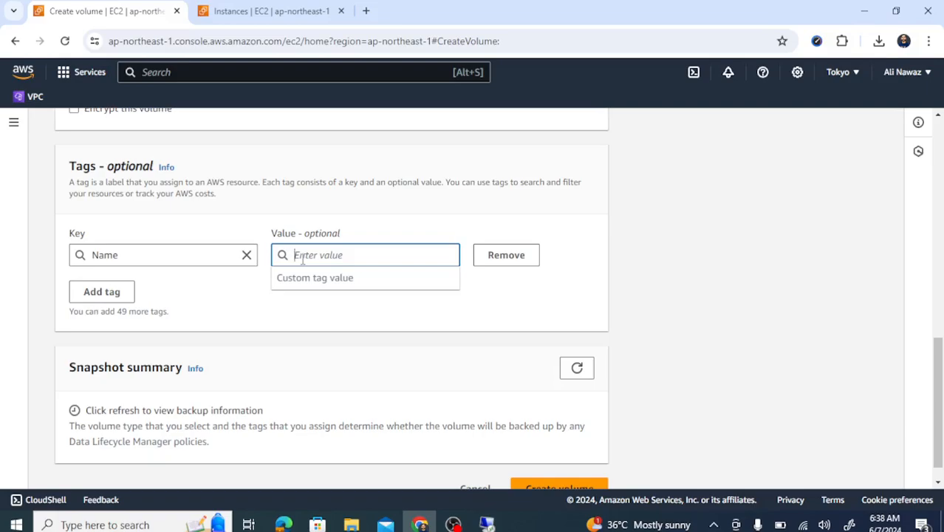
pyautogui.write('Driv')
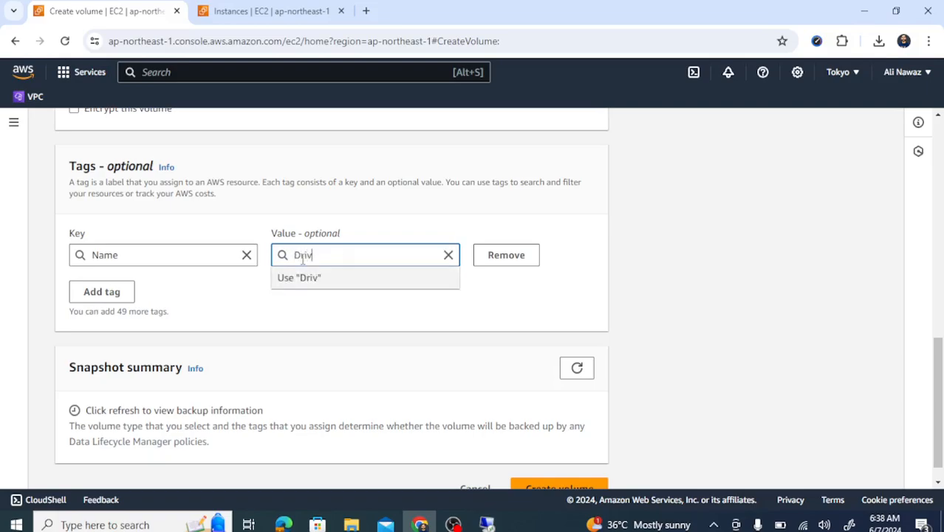
pyautogui.write('e')
pyautogui.click(493, 322)
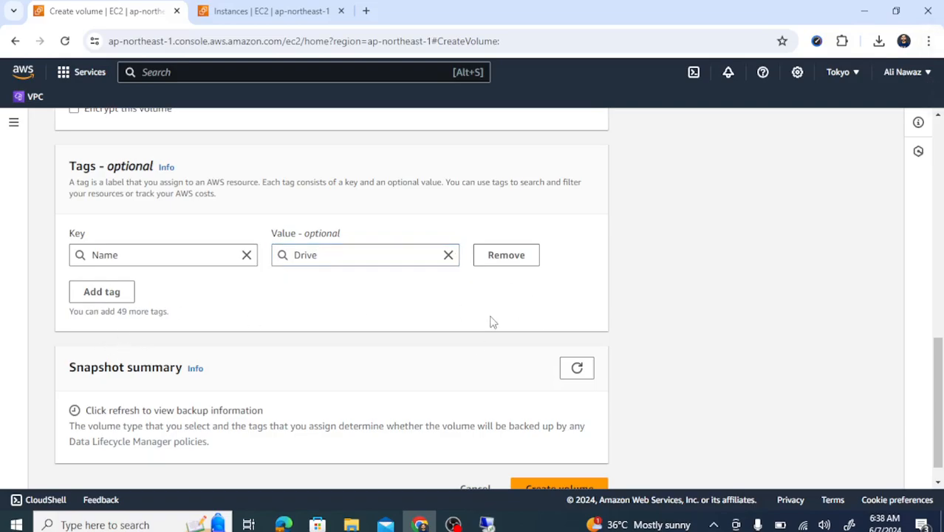
pyautogui.scroll(-1, 939, 439)
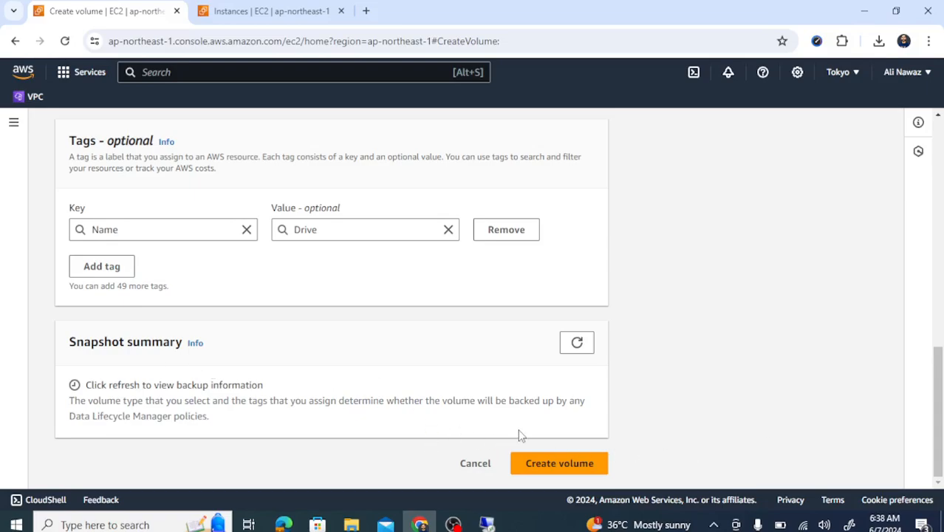
pyautogui.click(568, 465)
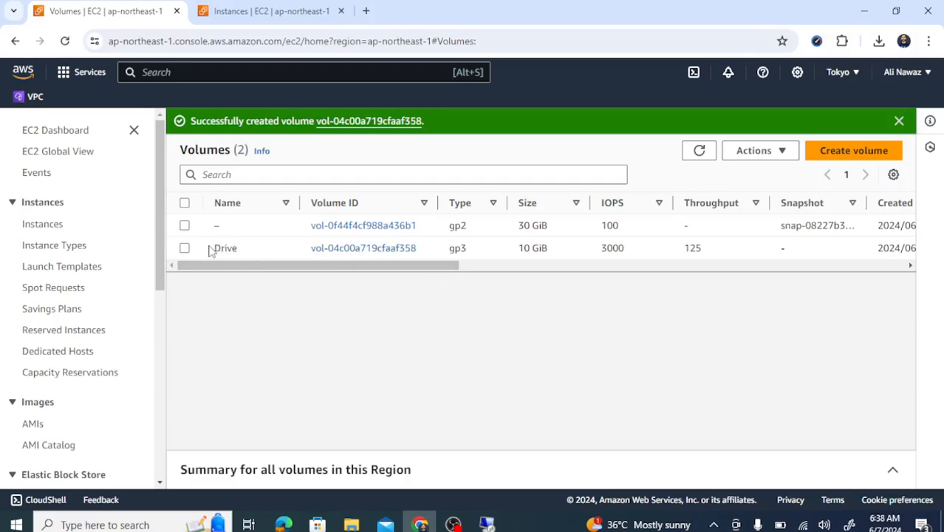
# Select the Drive volume and choose Attach volume from its Actions
pyautogui.moveTo(284, 268); pyautogui.dragTo(521, 296)
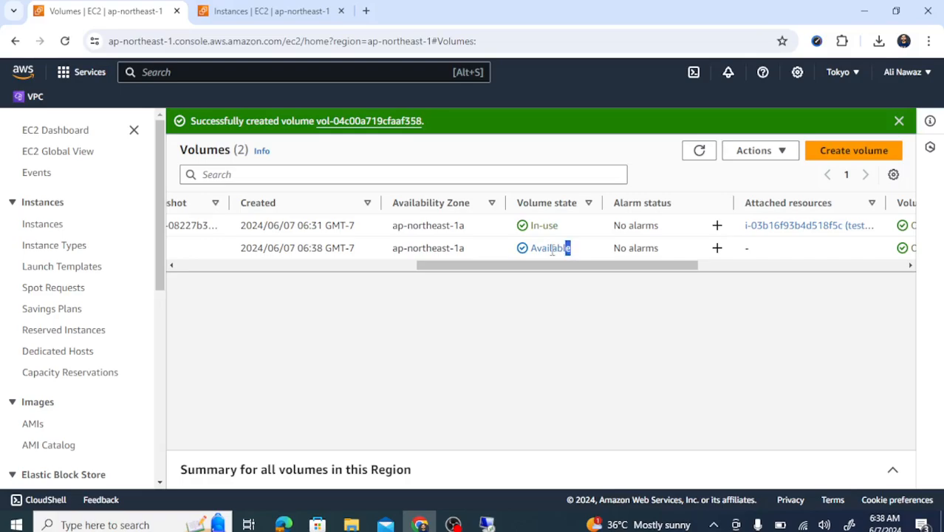
pyautogui.moveTo(552, 251); pyautogui.dragTo(233, 288)
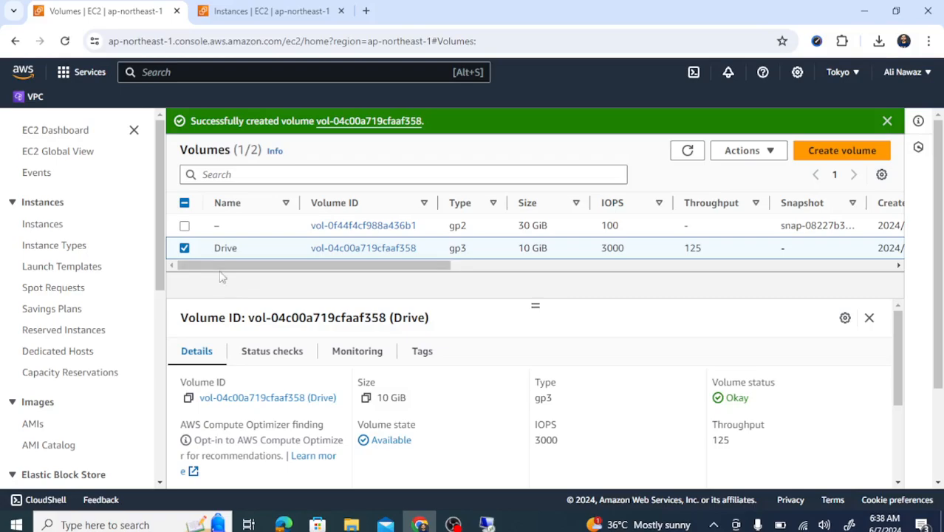
pyautogui.click(185, 248)
pyautogui.click(185, 248)
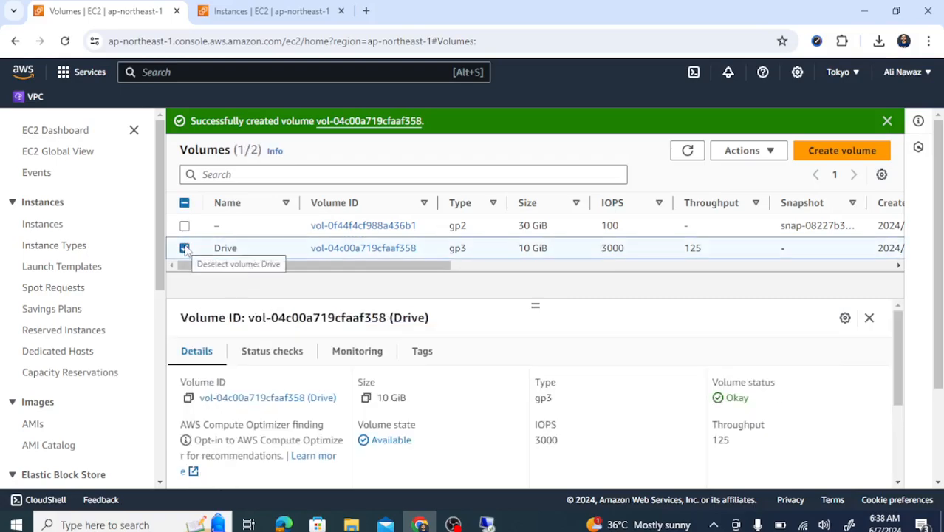
pyautogui.click(761, 150)
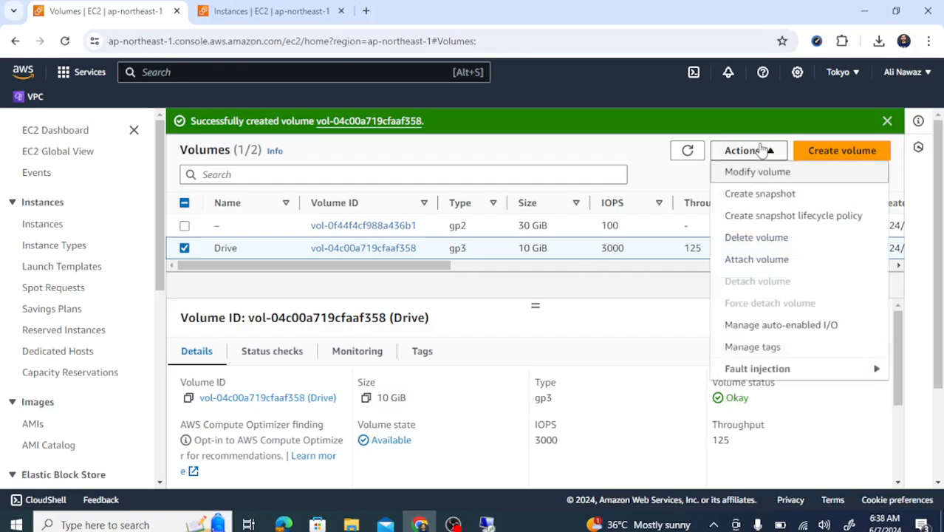
pyautogui.click(752, 258)
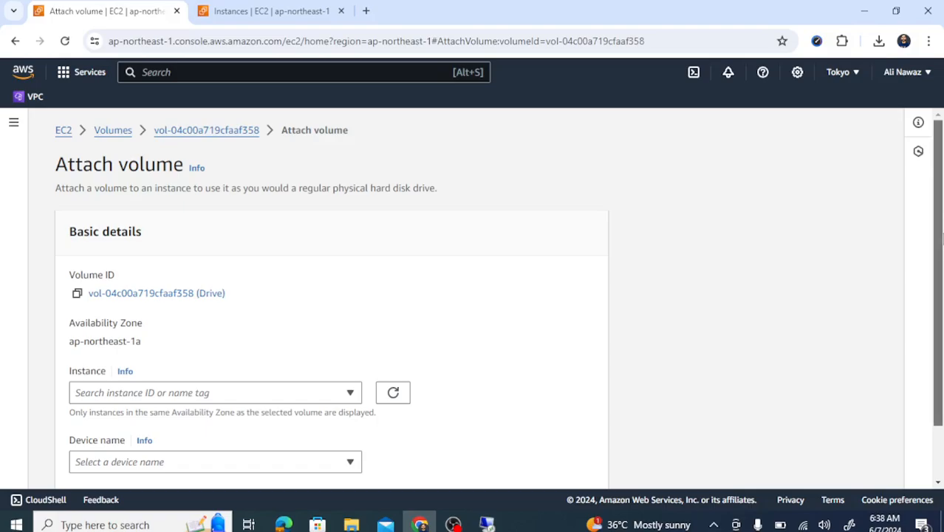
# Attach it to instance i-03b16f93b4d518f5c using device name xvdb
pyautogui.scroll(-1, 940, 236)
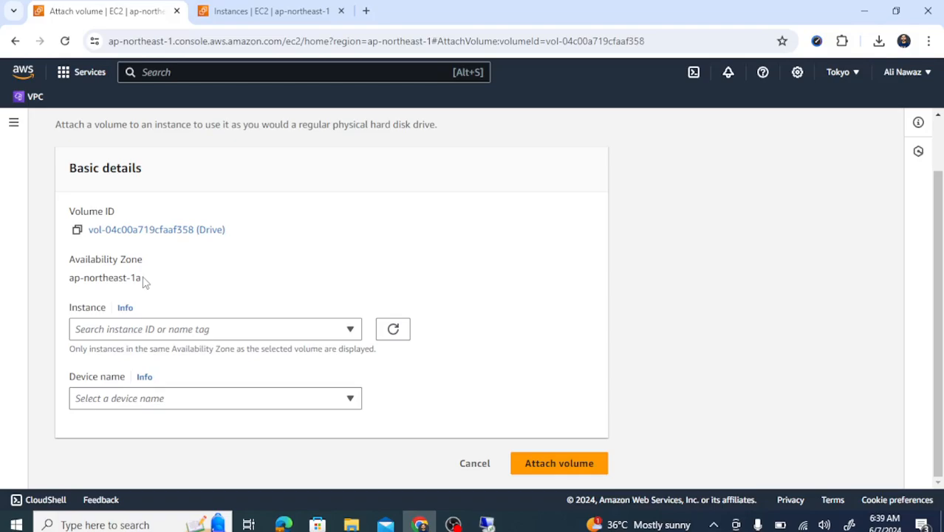
pyautogui.moveTo(145, 282); pyautogui.dragTo(72, 277)
pyautogui.click(73, 278)
pyautogui.click(345, 330)
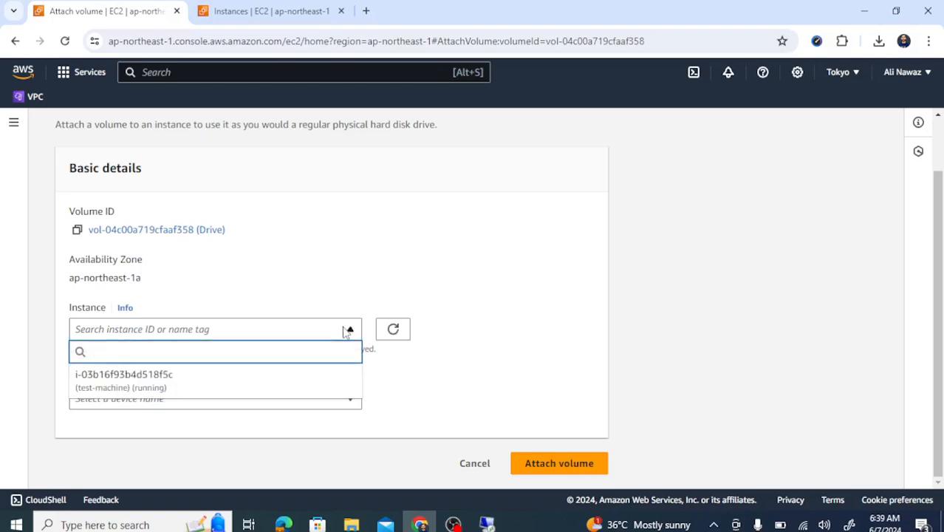
pyautogui.click(131, 383)
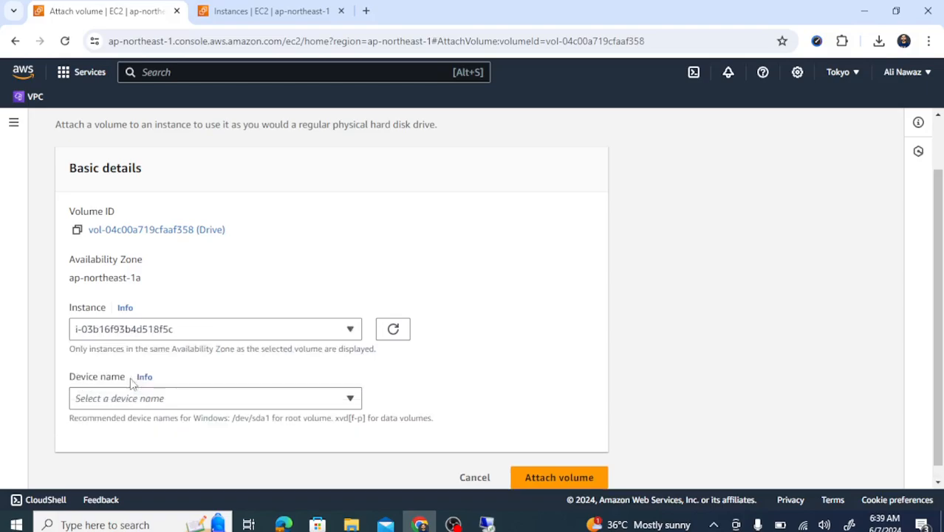
pyautogui.click(345, 403)
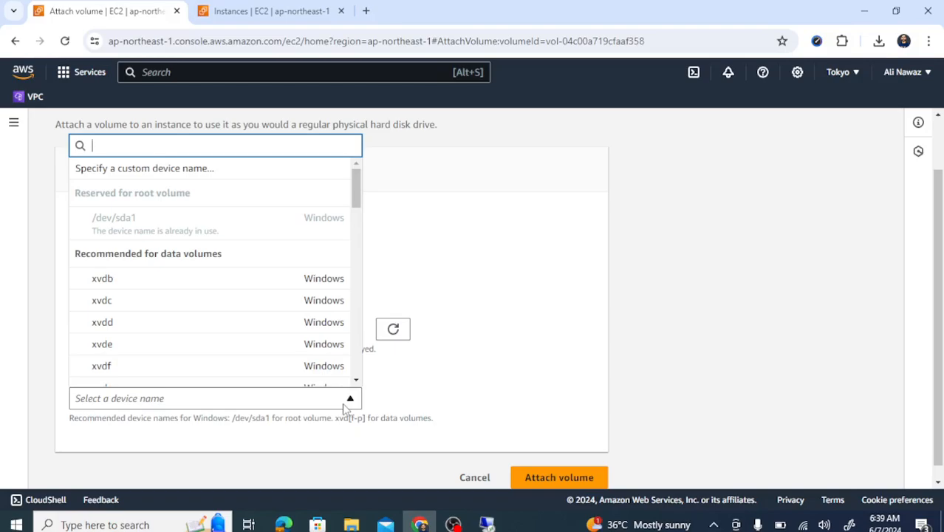
pyautogui.click(206, 282)
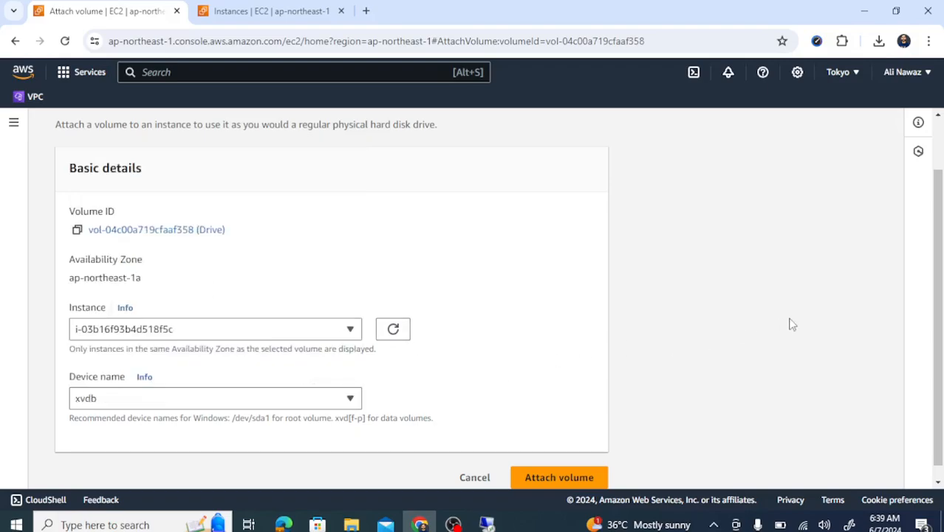
pyautogui.scroll(-1, 792, 325)
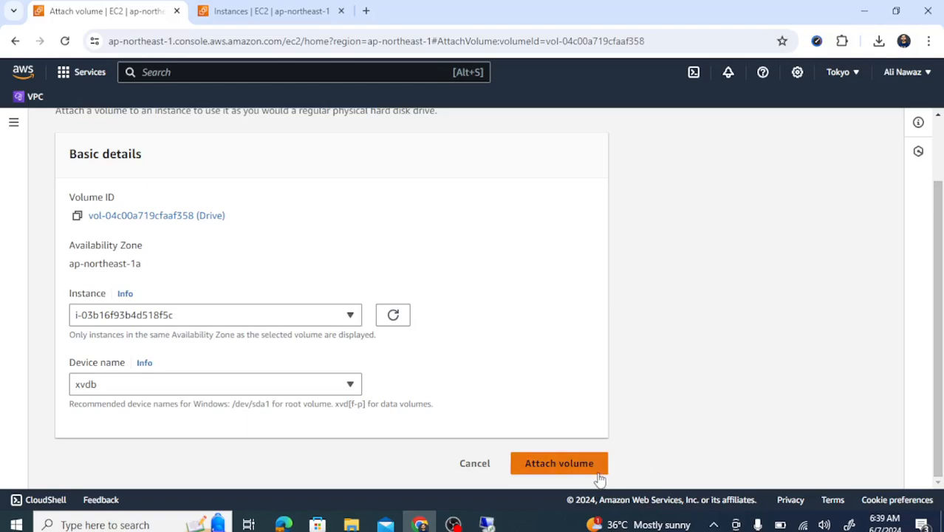
pyautogui.click(571, 466)
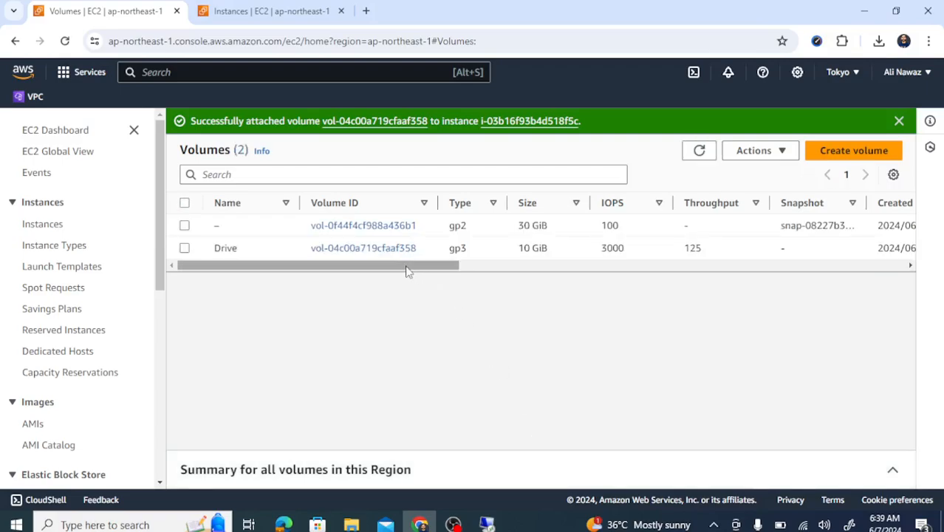
# Check the Drive volume's state reads In-use, then return to the remote Windows desktop
pyautogui.moveTo(405, 266); pyautogui.dragTo(603, 323)
pyautogui.moveTo(680, 253); pyautogui.dragTo(632, 255)
pyautogui.click(624, 323)
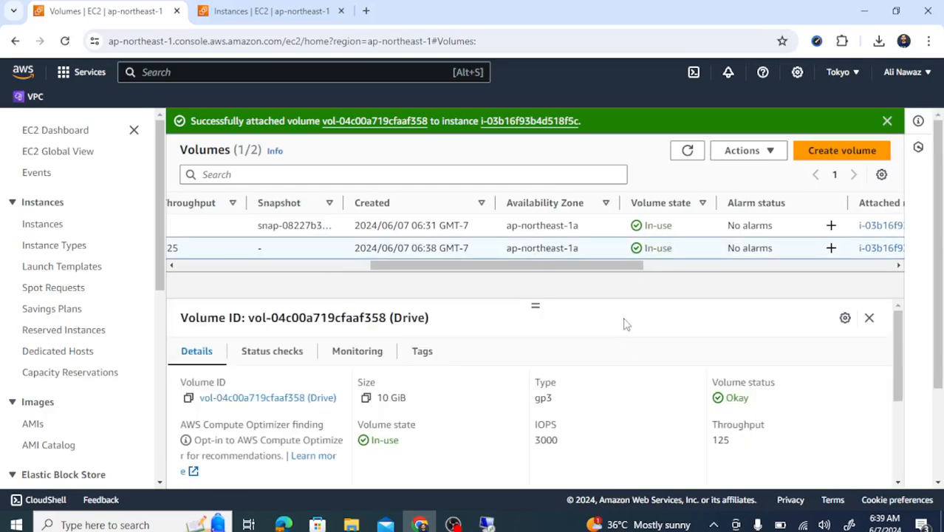
pyautogui.click(487, 524)
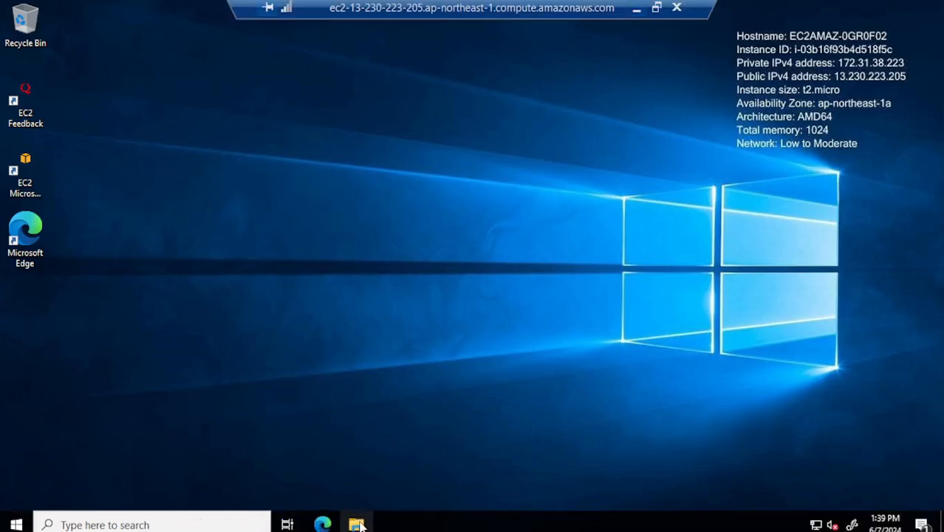
# View This PC in File Explorer, showing only Local Disk (C:) with 14.0 GB free, then open search
pyautogui.click(357, 523)
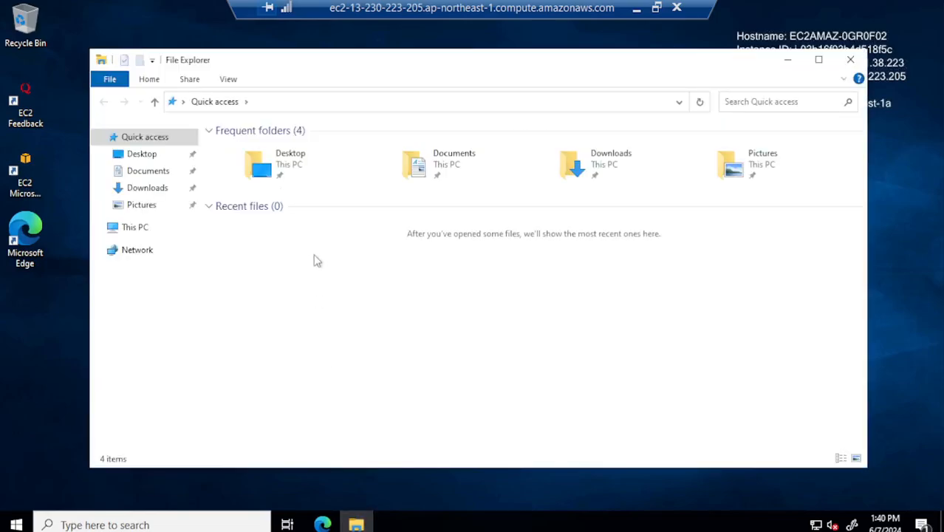
pyautogui.click(137, 226)
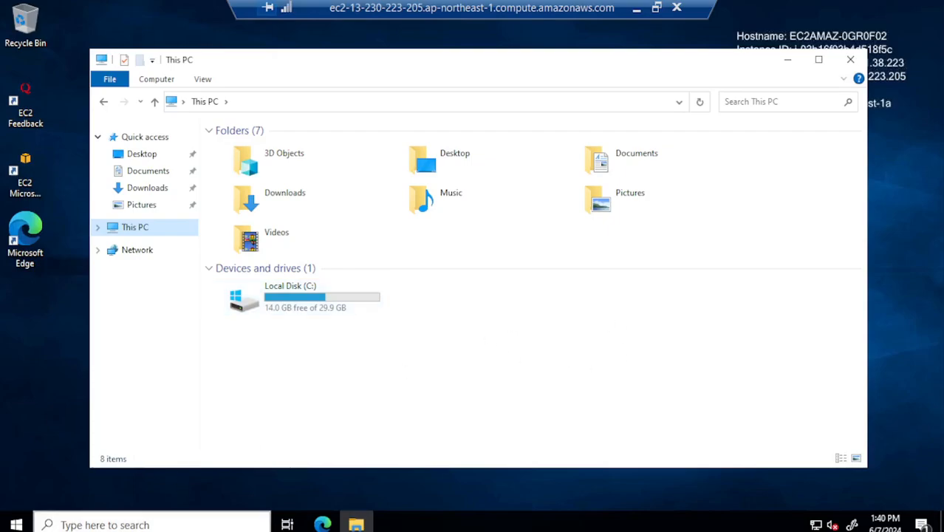
pyautogui.click(148, 524)
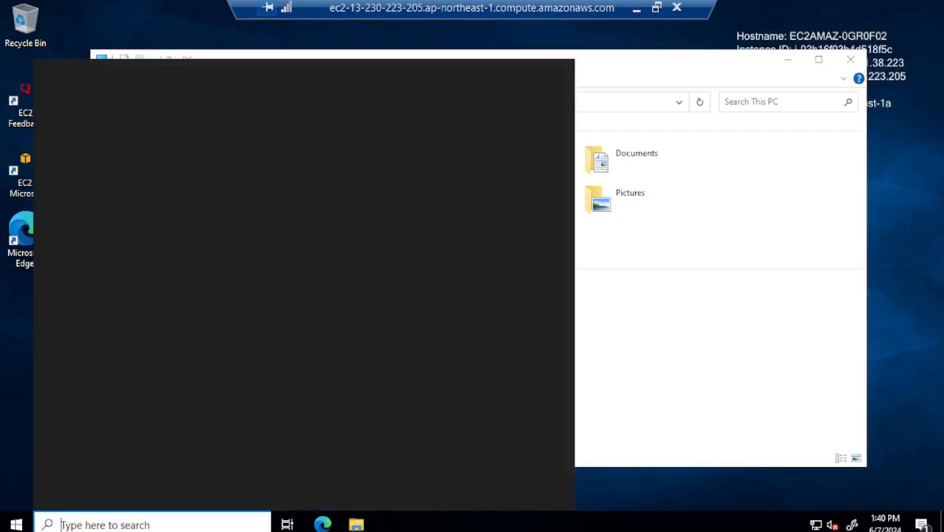
# Search 'server' to launch Server Manager and dismiss the Windows Admin Center notice
pyautogui.write('server')
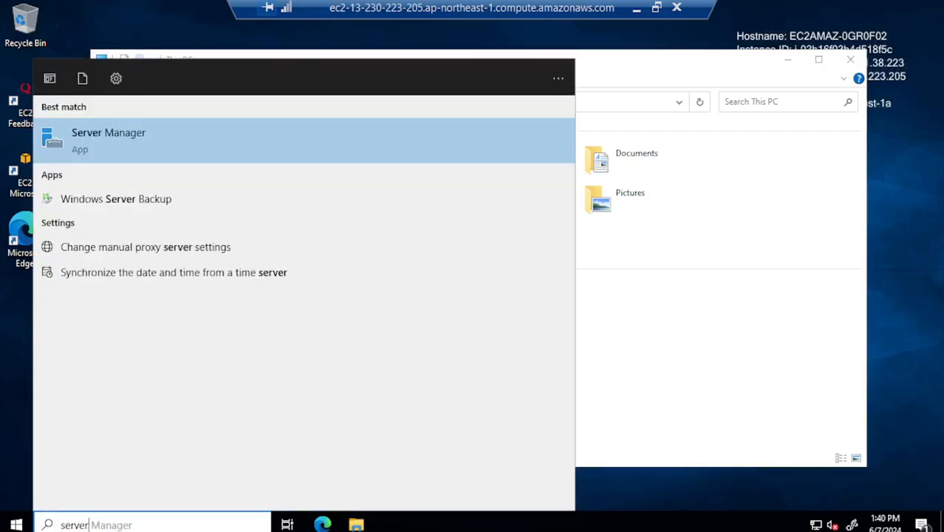
pyautogui.click(145, 136)
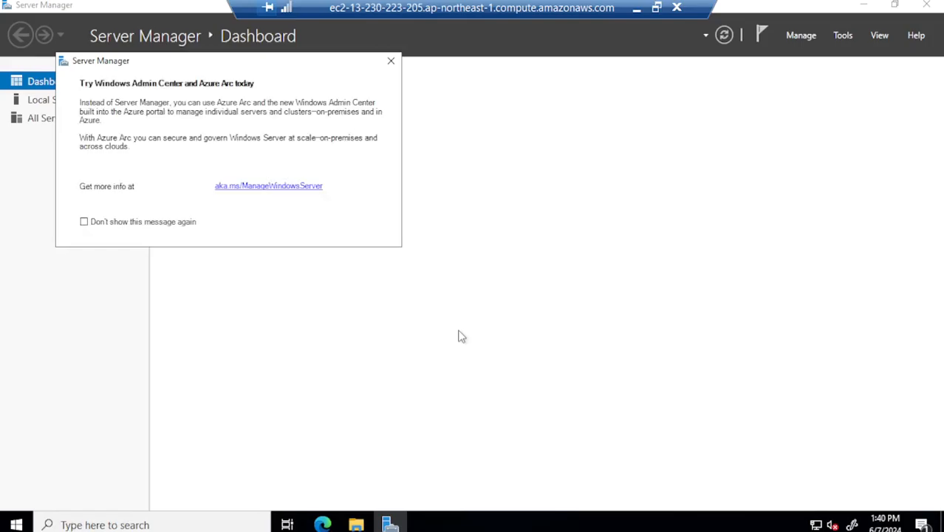
pyautogui.click(391, 62)
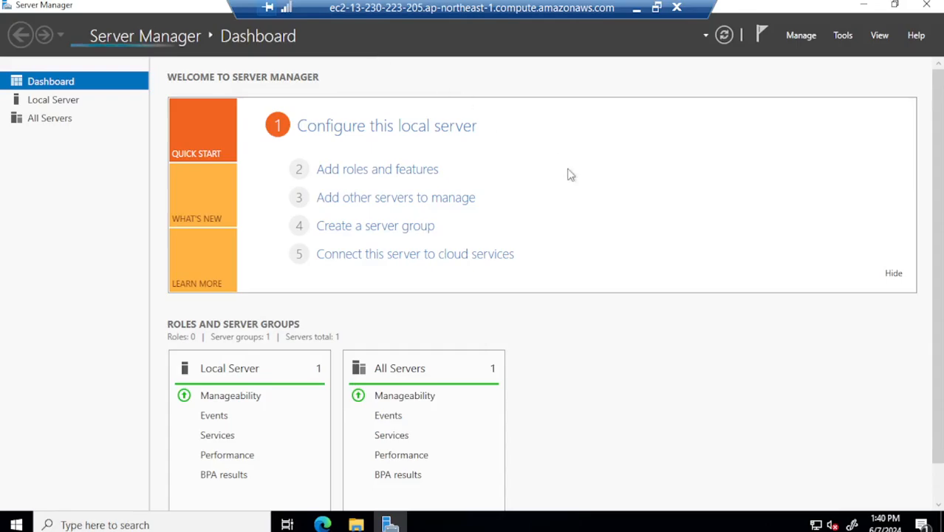
pyautogui.moveTo(942, 317); pyautogui.dragTo(941, 356)
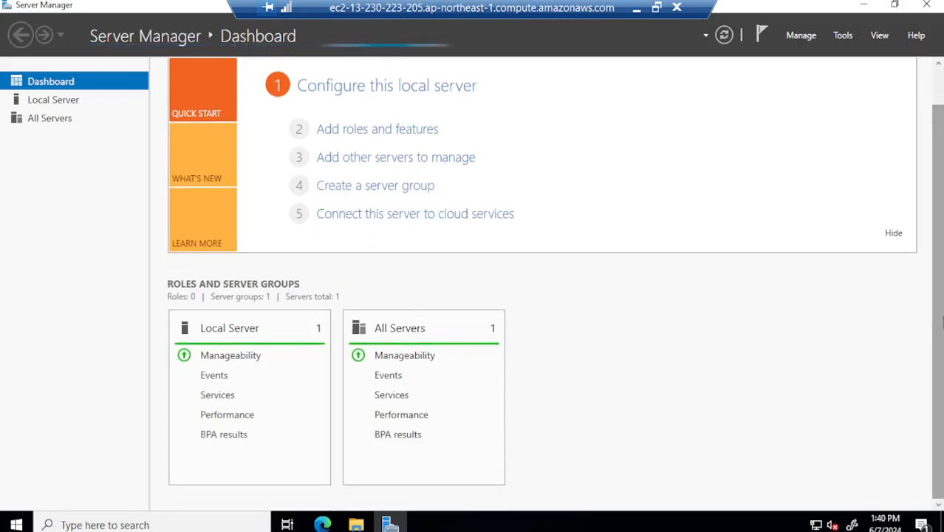
pyautogui.moveTo(942, 322); pyautogui.dragTo(942, 252)
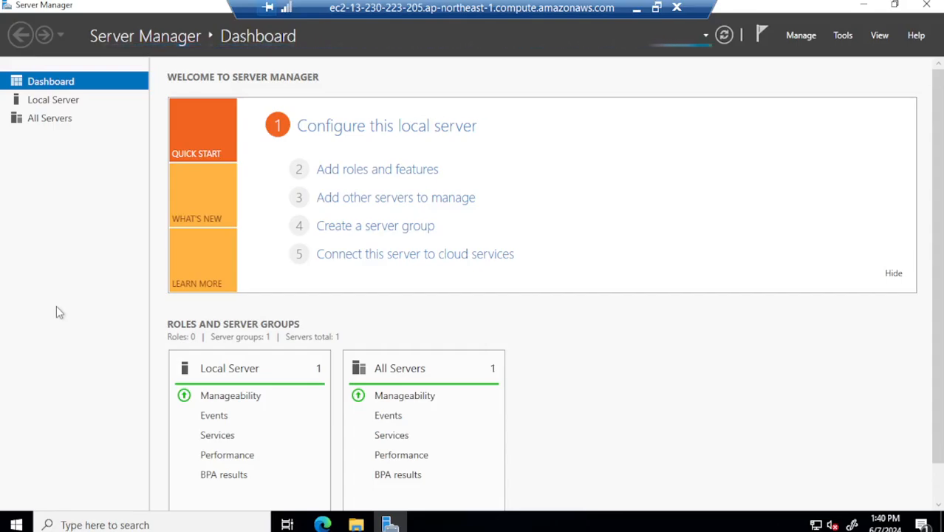
# Cycle through Local Server, All Servers and Dashboard until File and Storage Services appears
pyautogui.click(44, 102)
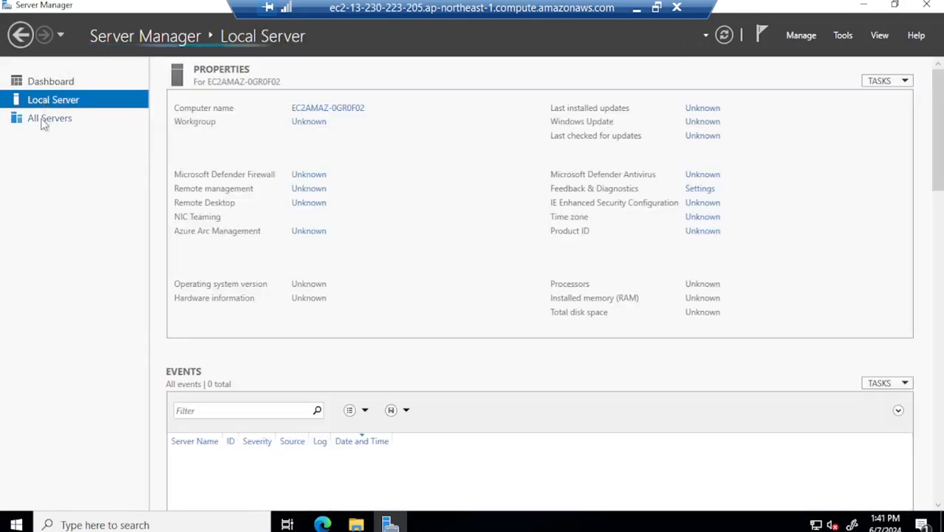
pyautogui.click(44, 125)
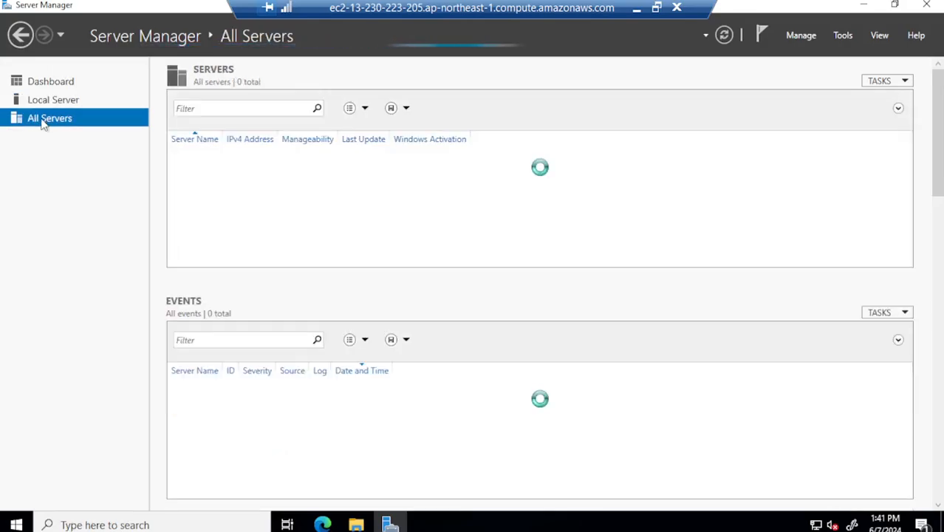
pyautogui.click(64, 83)
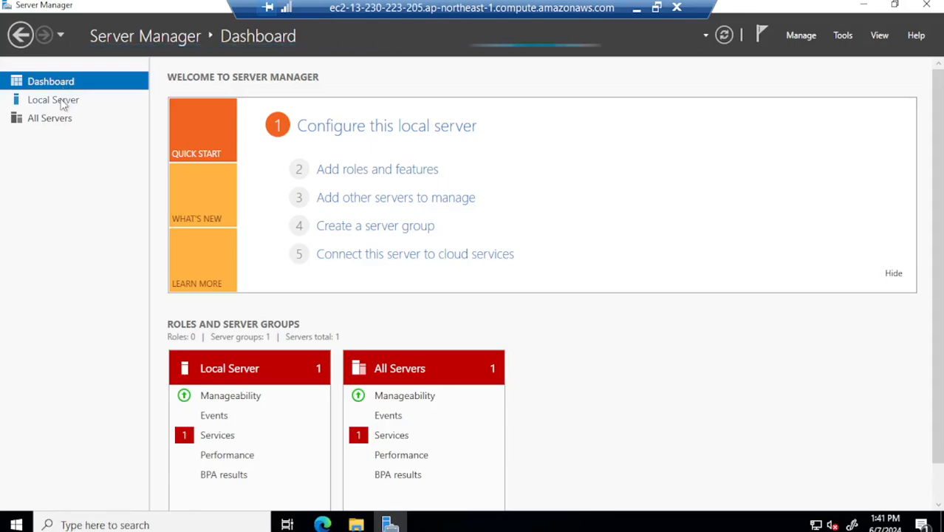
pyautogui.click(63, 104)
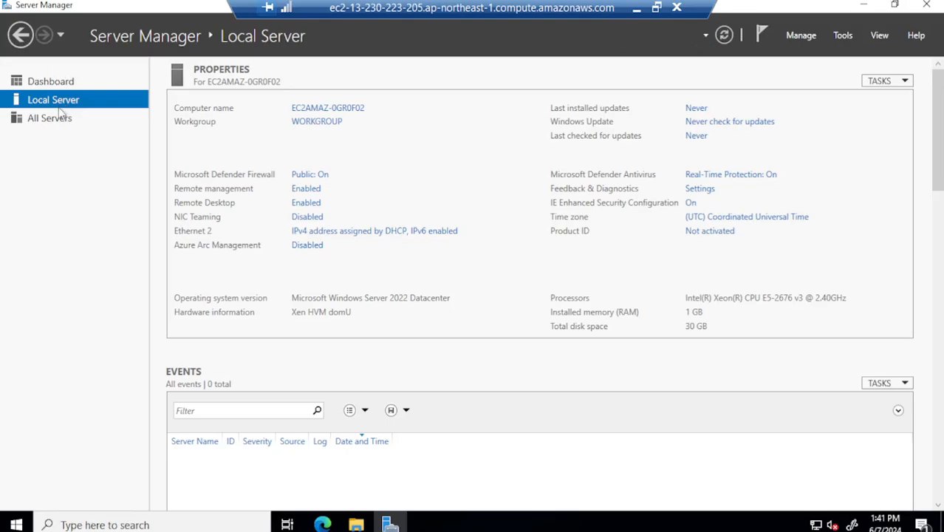
pyautogui.click(59, 119)
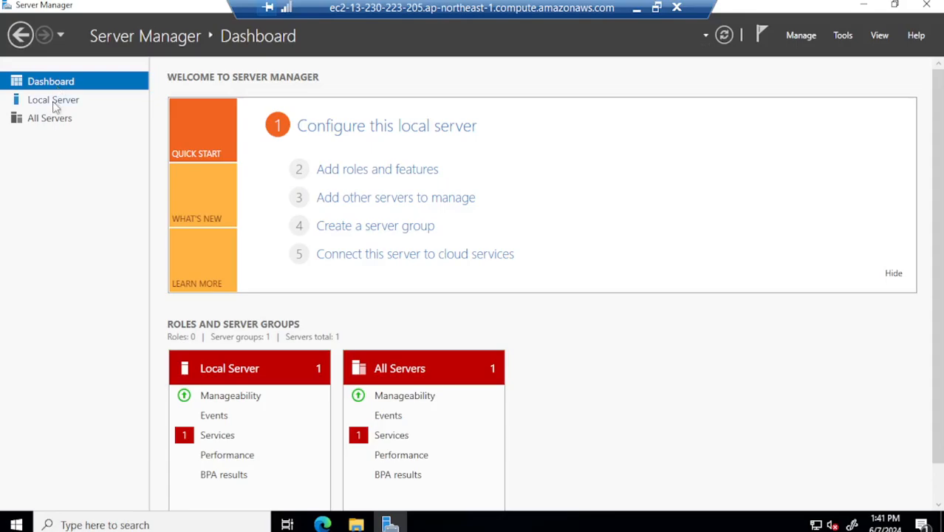
pyautogui.click(53, 101)
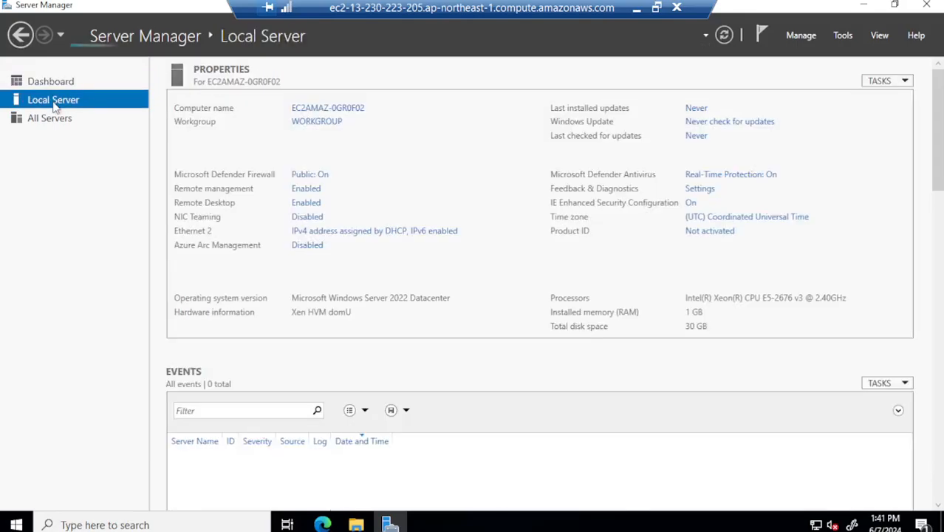
pyautogui.click(59, 86)
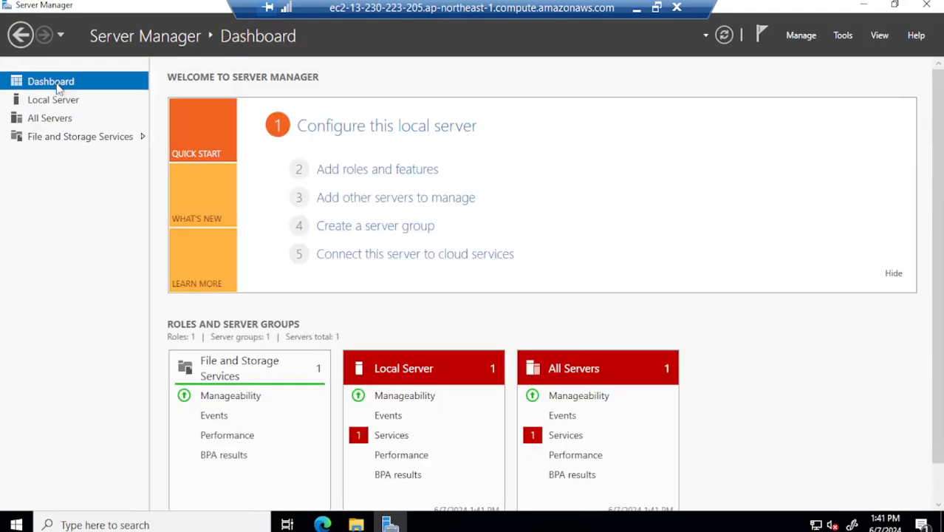
# List the server's disks under File and Storage Services and select the Offline 10.0 GB disk 1
pyautogui.click(55, 142)
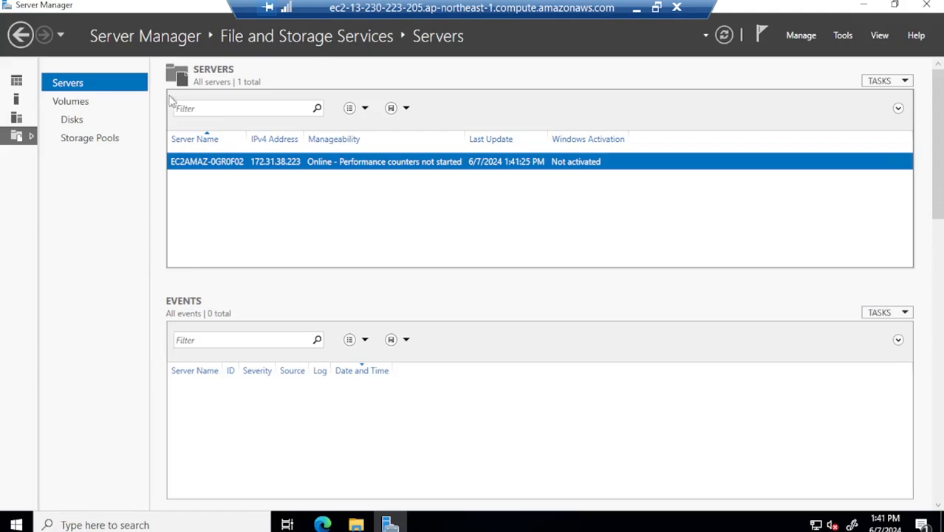
pyautogui.click(72, 121)
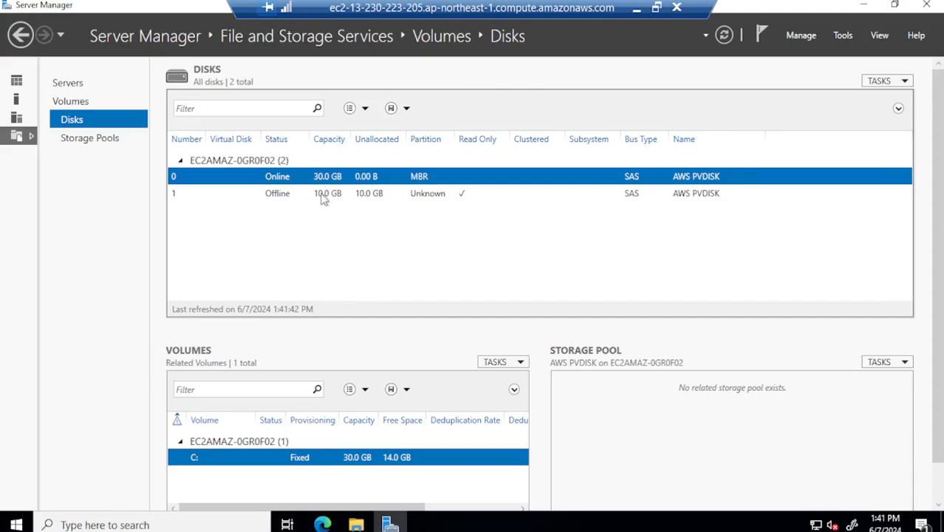
pyautogui.click(322, 194)
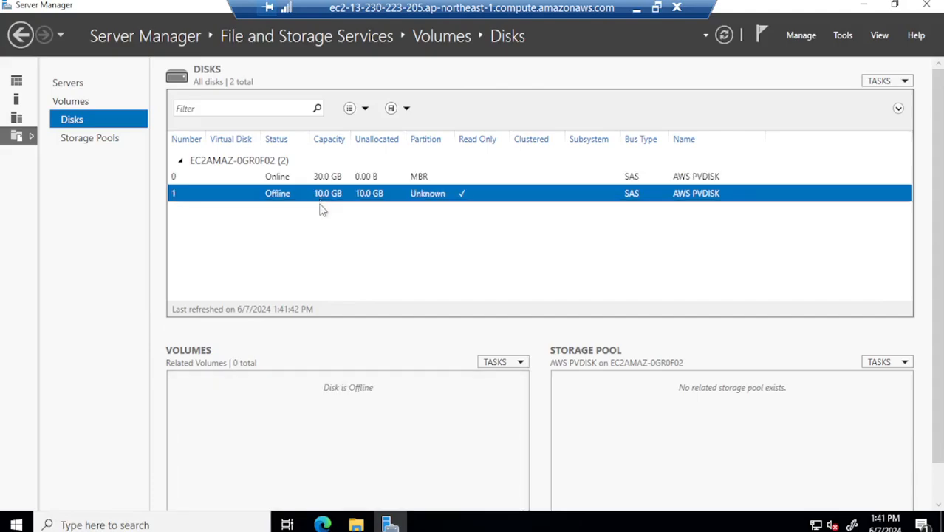
# Bring the 10.0 GB disk 1 online, then return from This PC to the Disks list
pyautogui.rightClick(271, 193)
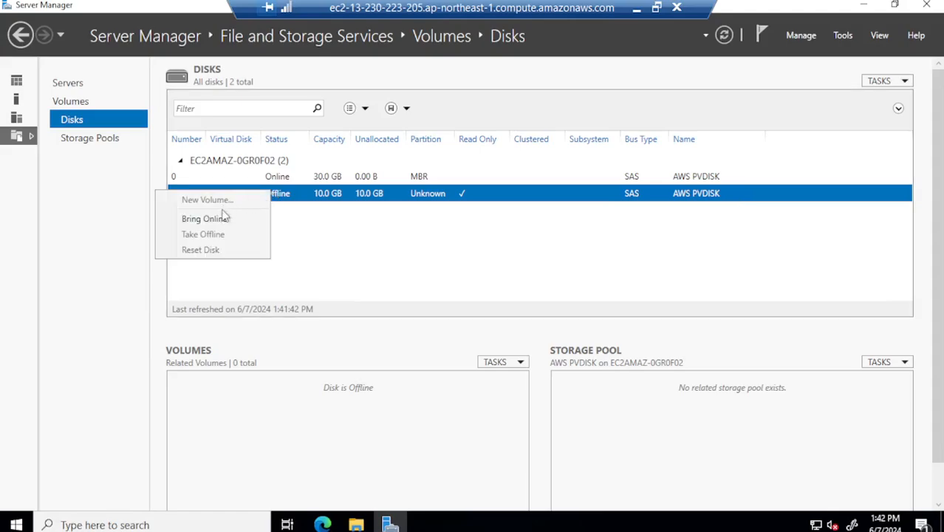
pyautogui.click(219, 221)
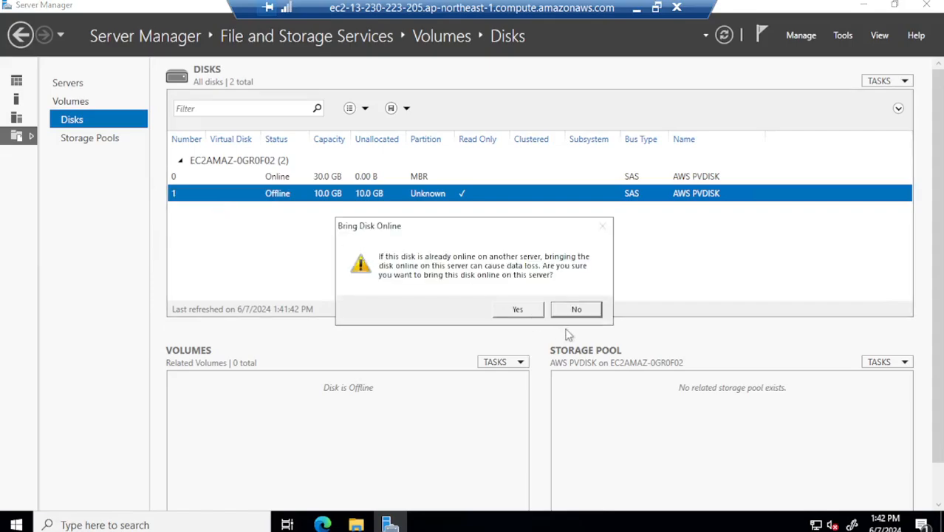
pyautogui.click(516, 310)
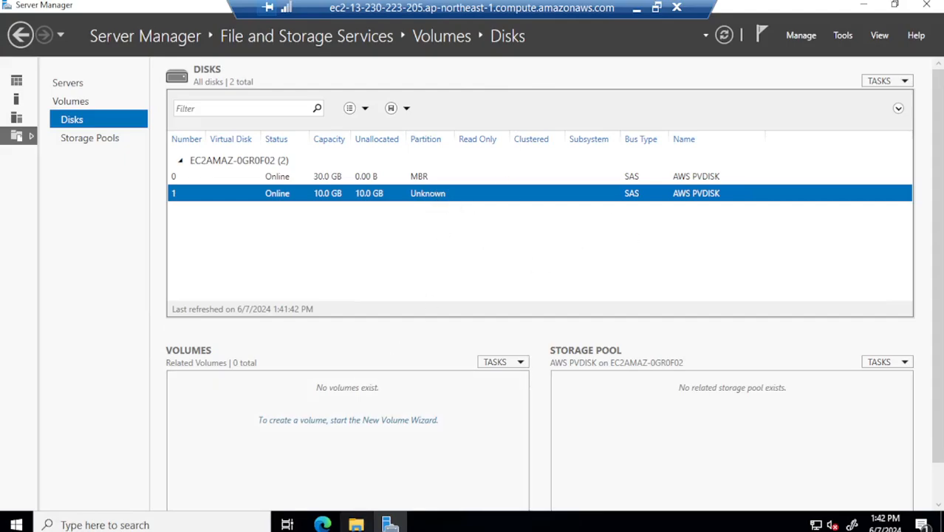
pyautogui.click(356, 523)
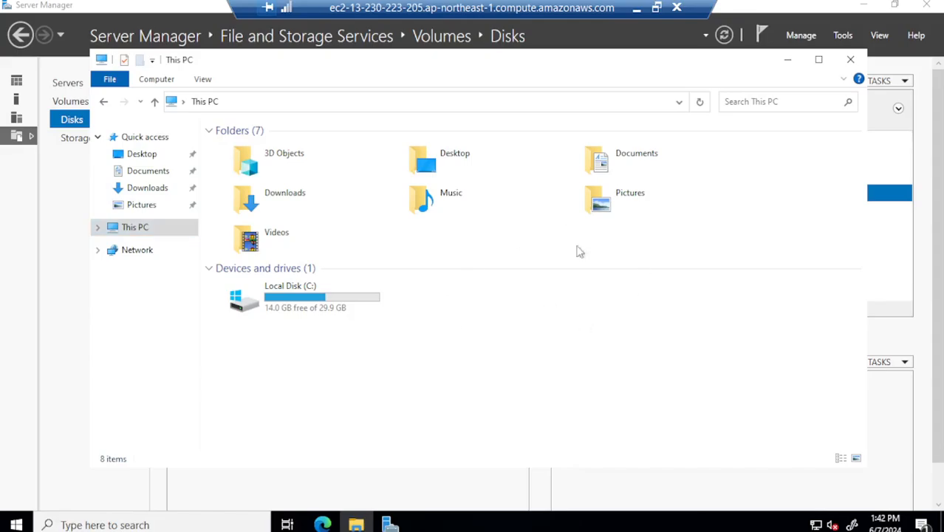
pyautogui.click(785, 62)
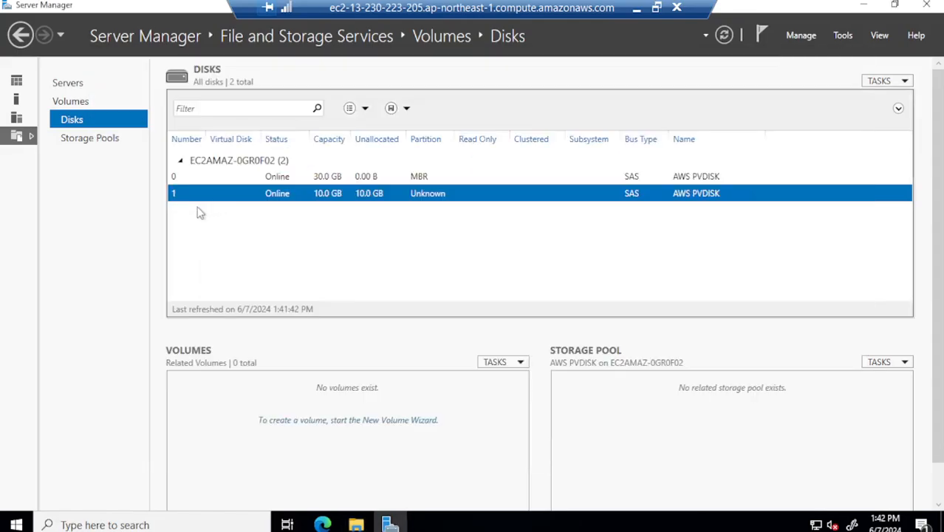
# Start a New Volume on Disk 1 and accept initializing it as GPT, reaching the 9.97 GB Size step
pyautogui.rightClick(274, 198)
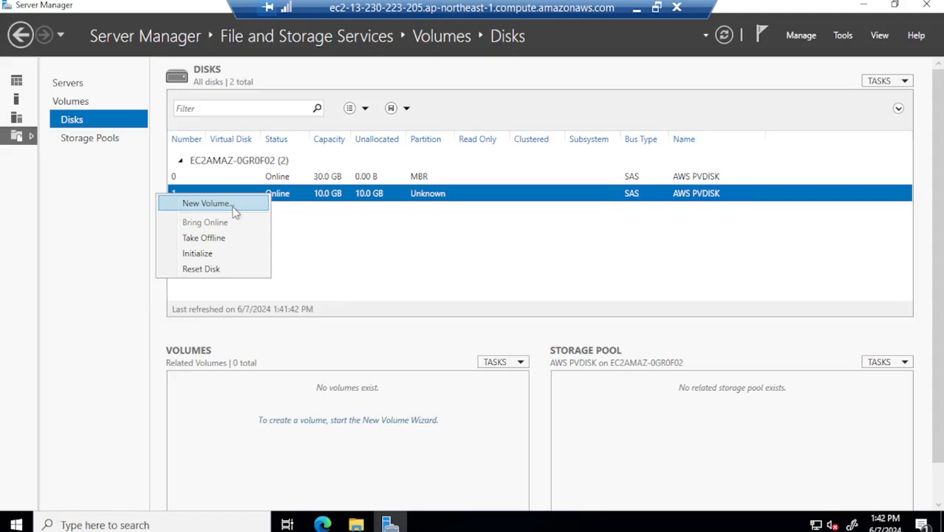
pyautogui.click(238, 203)
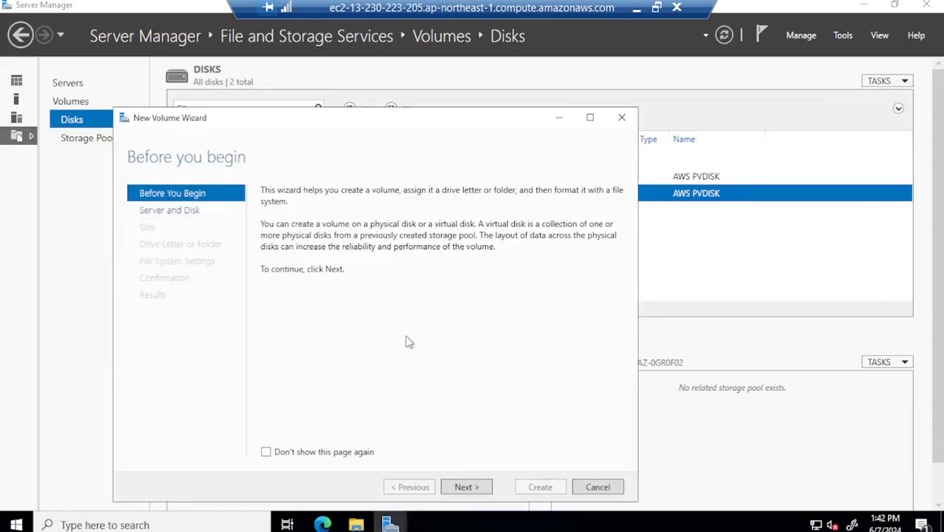
pyautogui.click(464, 488)
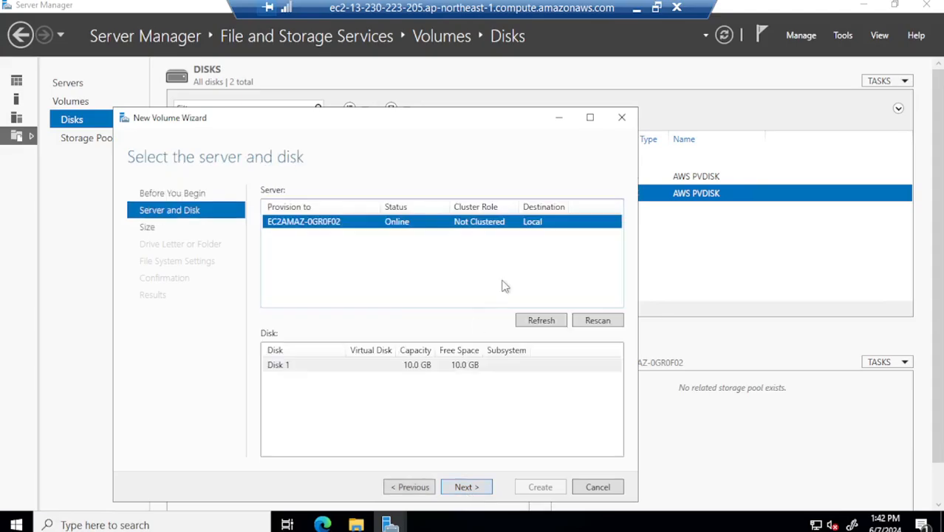
pyautogui.click(368, 365)
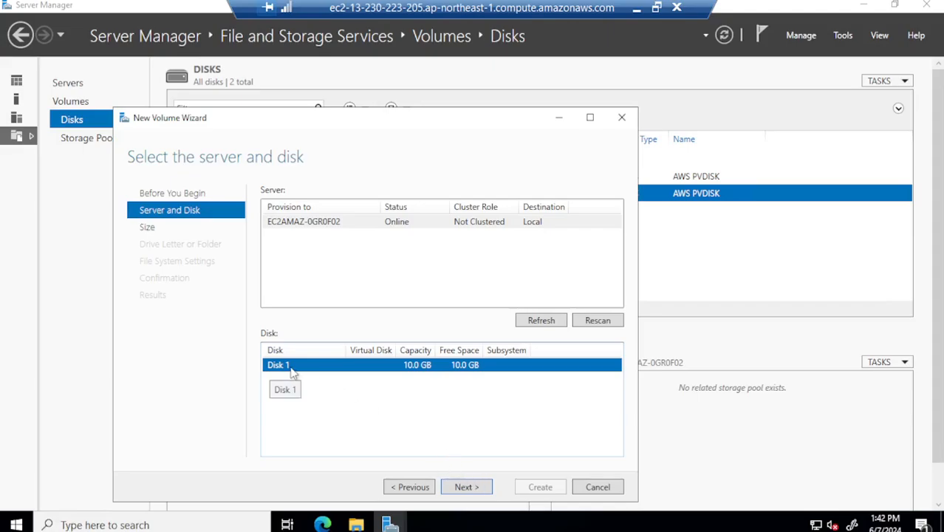
pyautogui.click(464, 486)
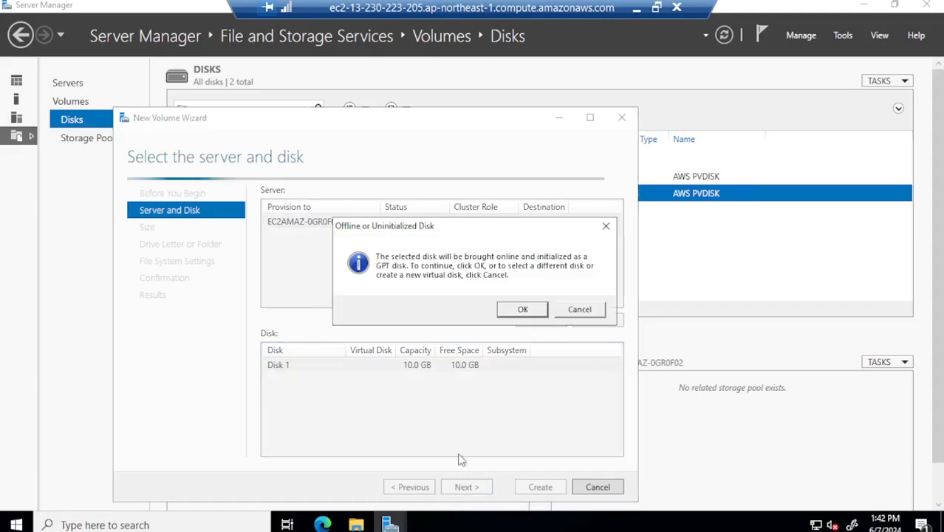
pyautogui.click(519, 309)
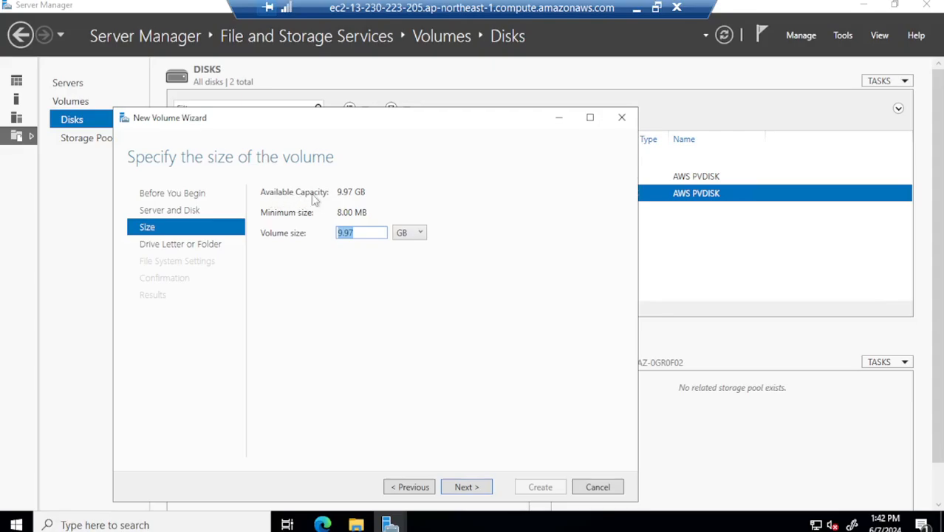
pyautogui.moveTo(337, 192); pyautogui.dragTo(367, 192)
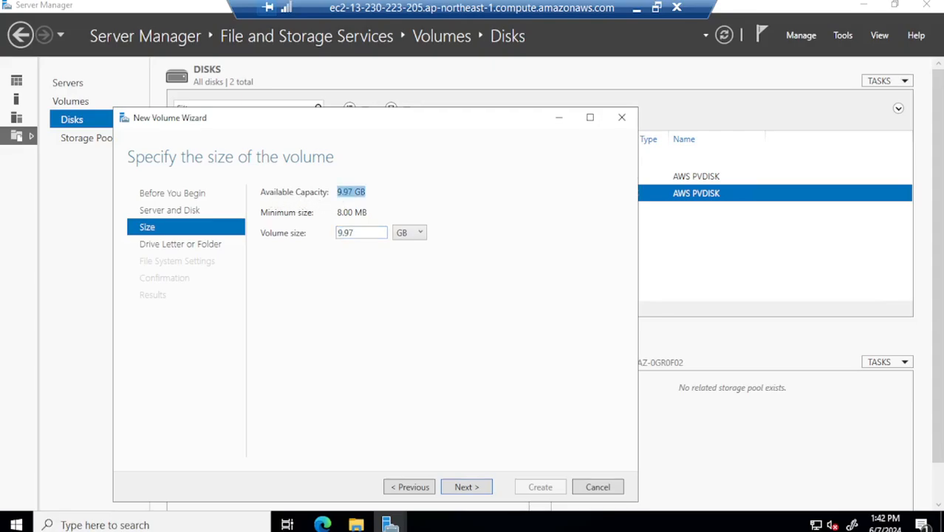
pyautogui.click(365, 192)
pyautogui.moveTo(337, 212); pyautogui.dragTo(367, 212)
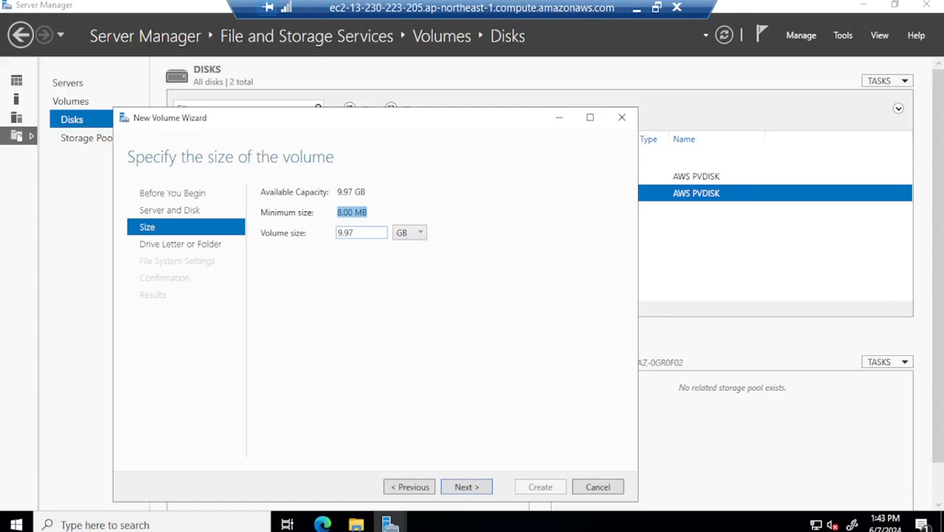
pyautogui.moveTo(367, 233); pyautogui.dragTo(331, 234)
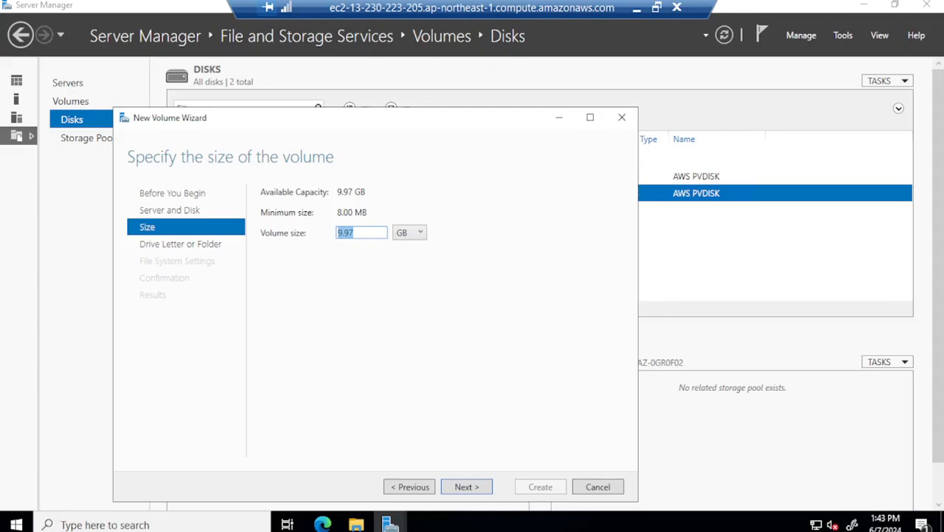
pyautogui.moveTo(337, 192); pyautogui.dragTo(367, 192)
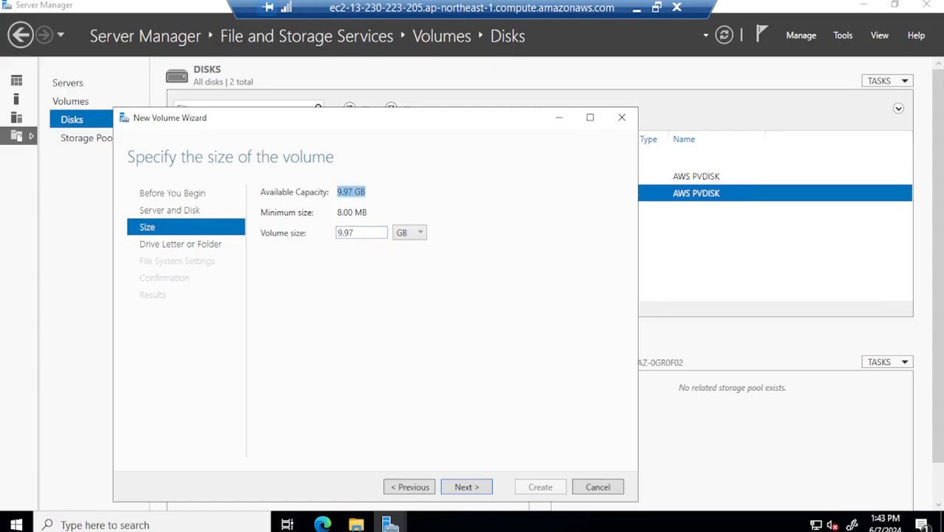
pyautogui.click(361, 192)
# Keep the full volume size and assign drive letter D instead of a folder mount
pyautogui.click(466, 487)
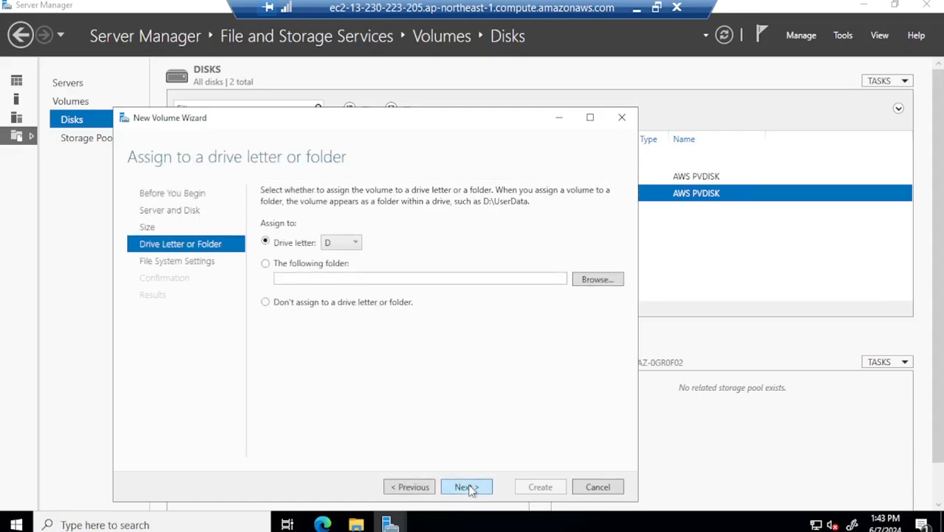
pyautogui.click(355, 246)
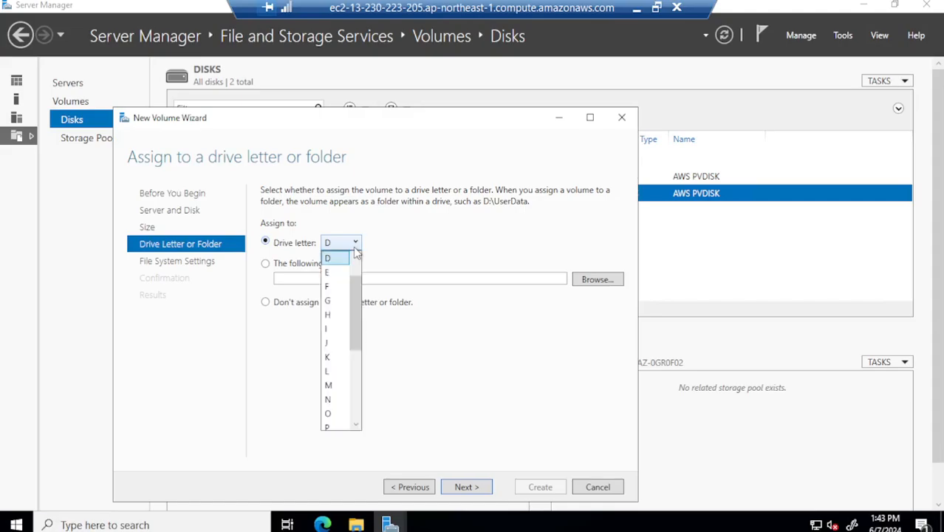
pyautogui.click(337, 262)
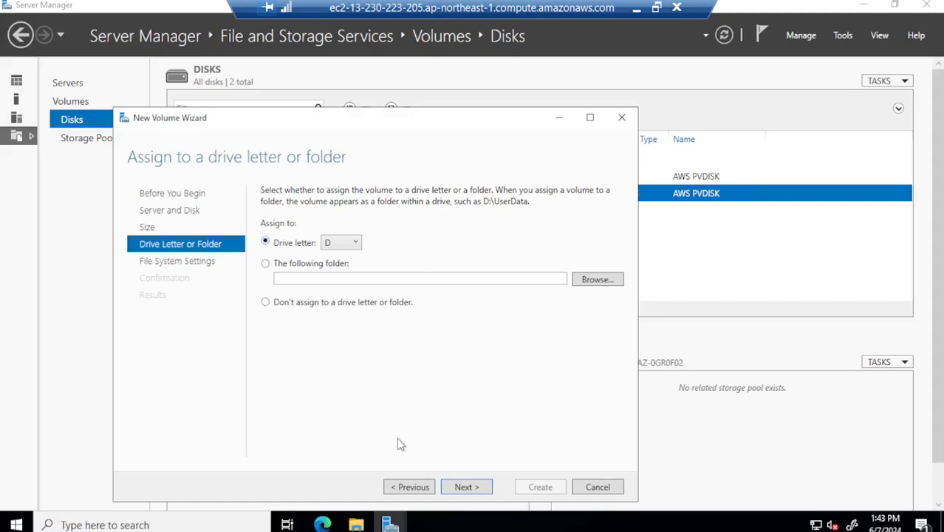
pyautogui.click(597, 281)
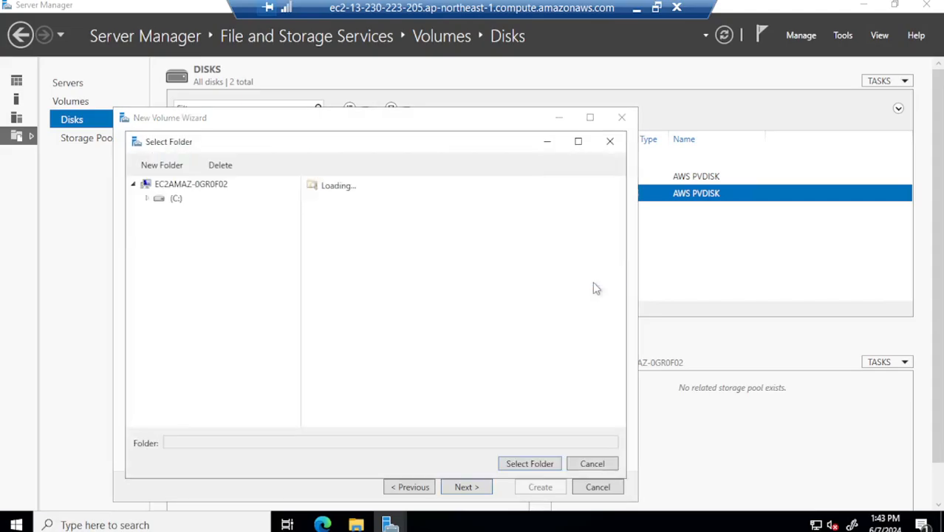
pyautogui.click(609, 143)
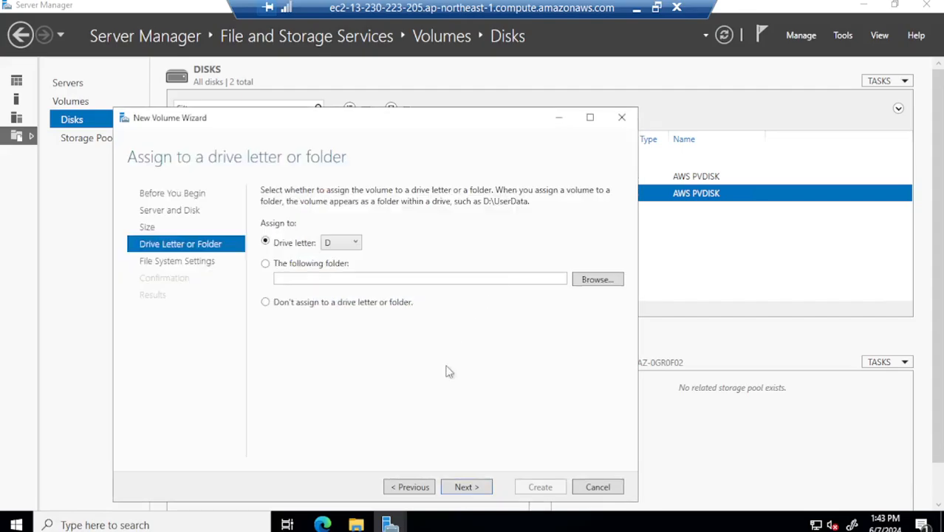
pyautogui.click(265, 263)
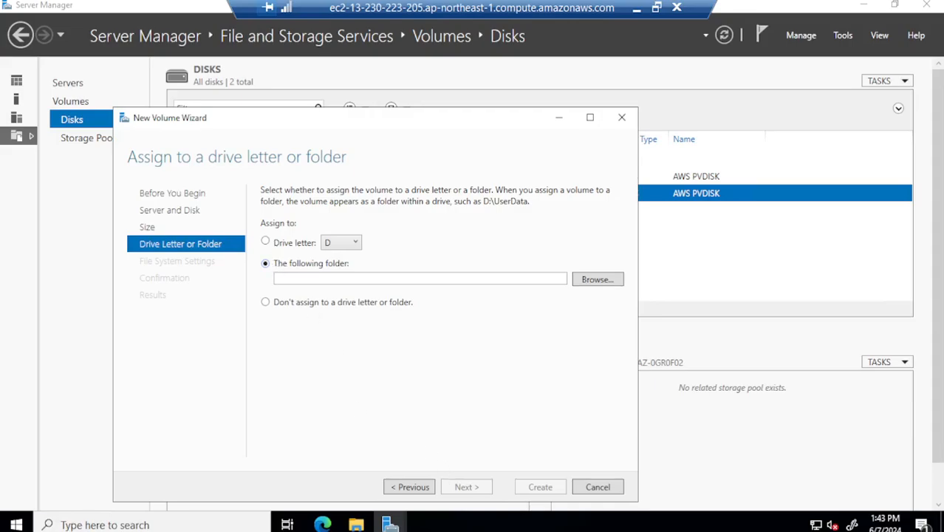
pyautogui.click(266, 242)
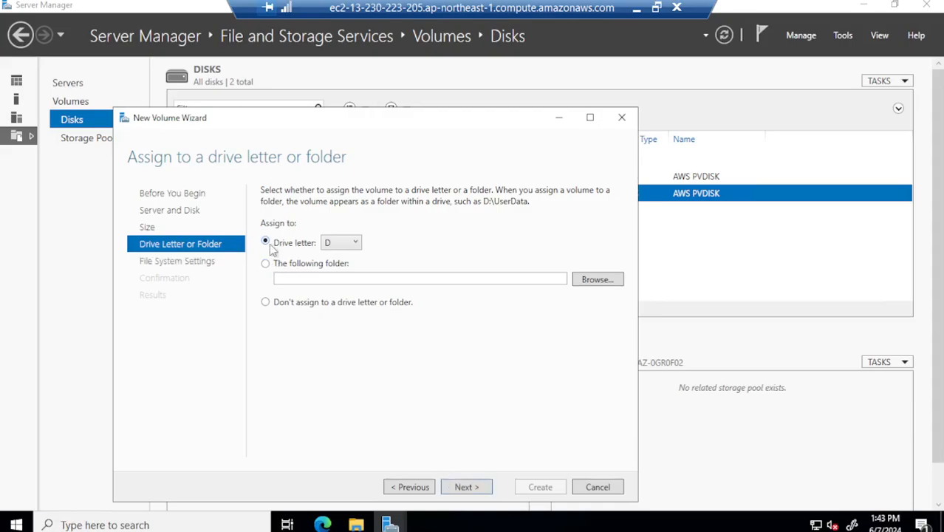
pyautogui.click(463, 491)
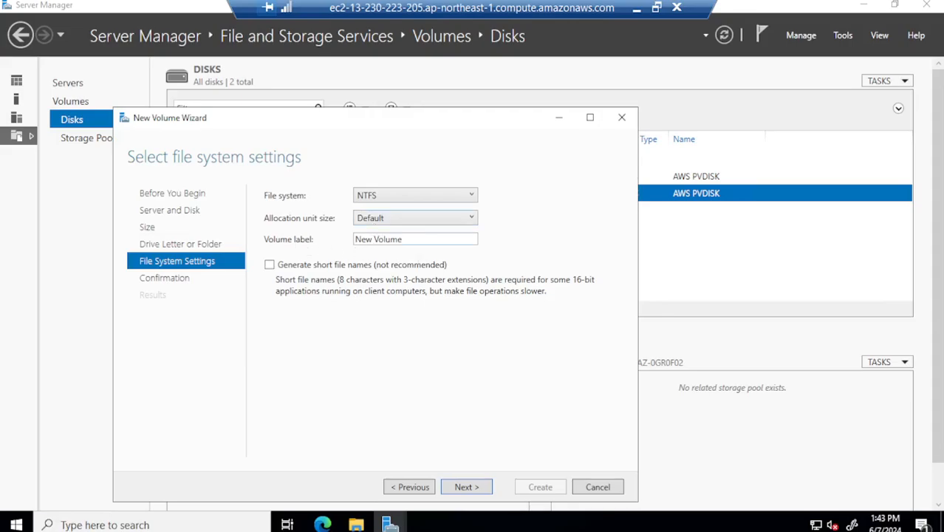
# Label the NTFS volume 'Drive', create it, and close the finished wizard
pyautogui.tripleClick(413, 239)
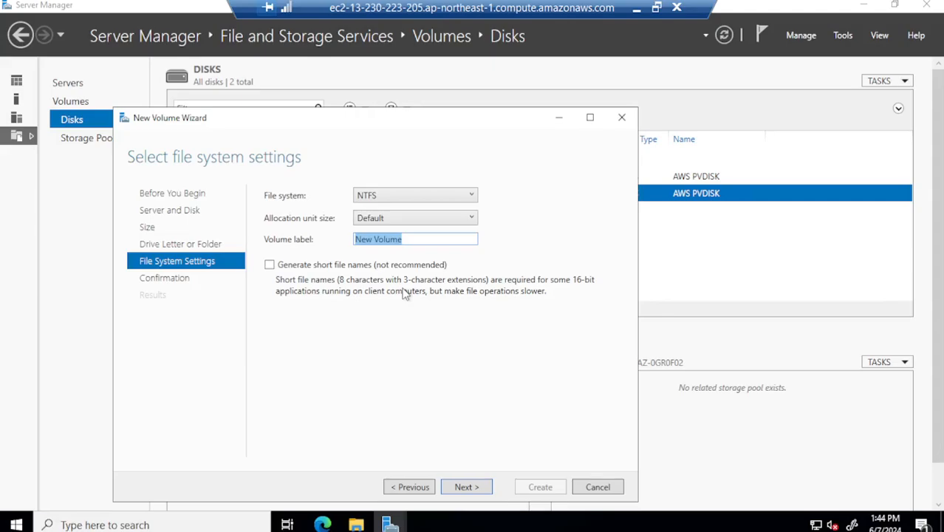
pyautogui.press('BackSpace')
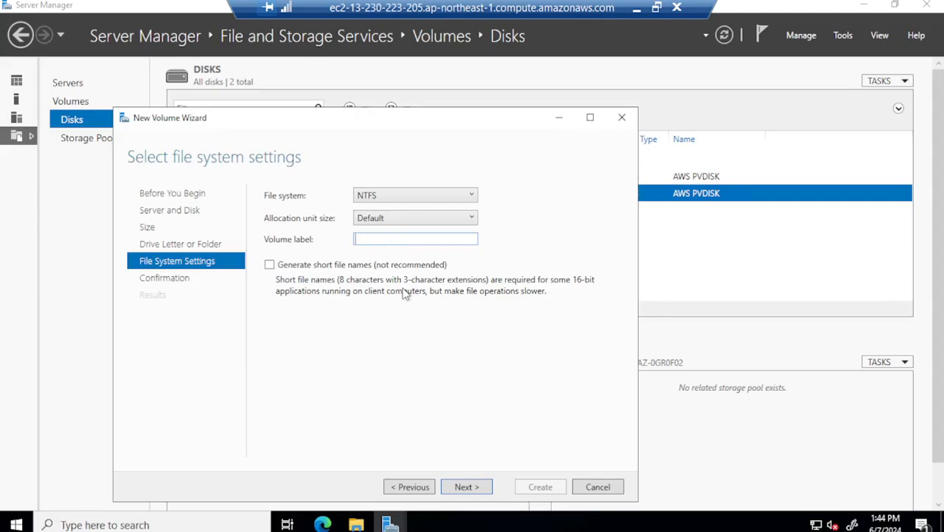
pyautogui.write('Drive')
pyautogui.click(463, 487)
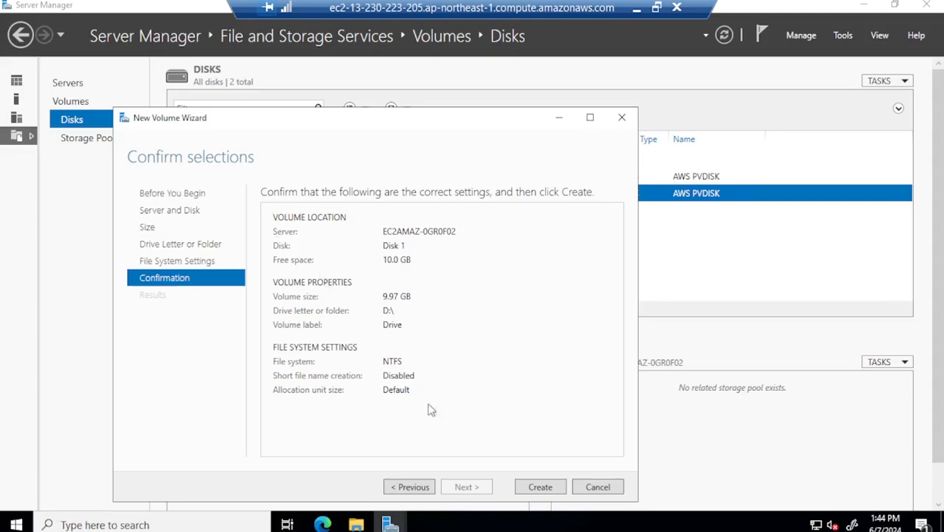
pyautogui.click(539, 488)
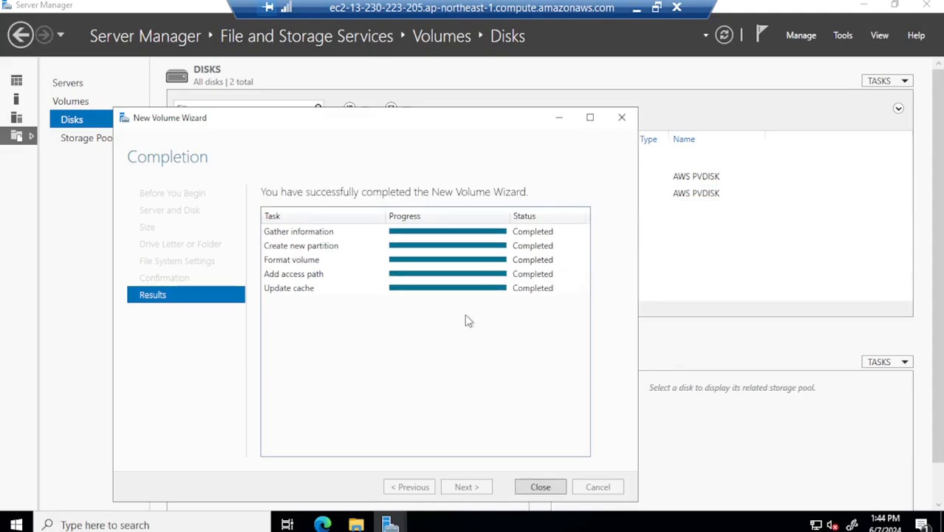
pyautogui.click(539, 487)
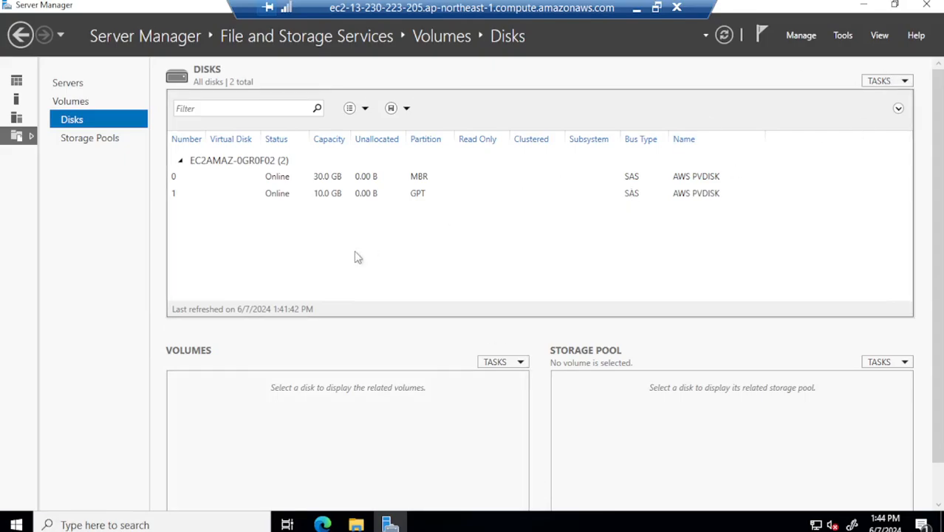
# Confirm This PC lists Drive (D:) with 9.94 GB free, then minimize the Remote Desktop window
pyautogui.click(356, 524)
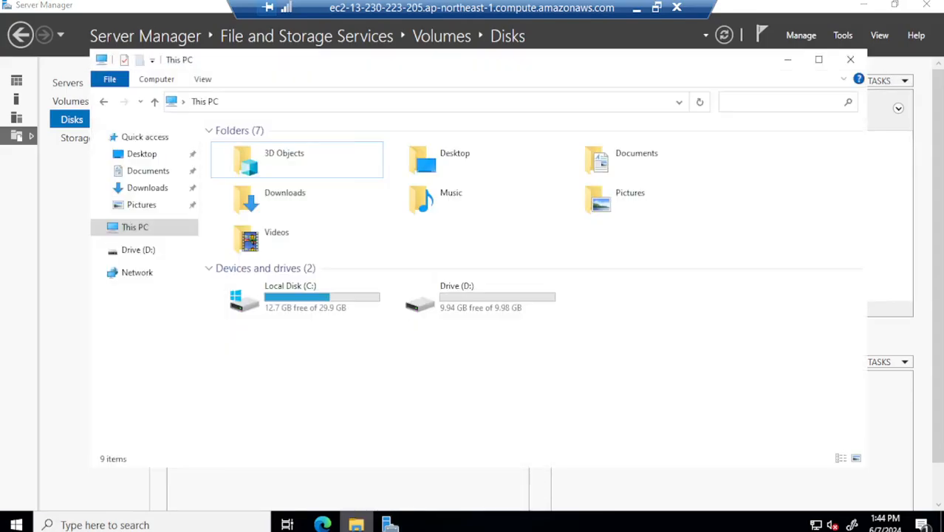
pyautogui.moveTo(542, 320); pyautogui.dragTo(446, 294)
pyautogui.moveTo(541, 350); pyautogui.dragTo(427, 276)
pyautogui.click(569, 416)
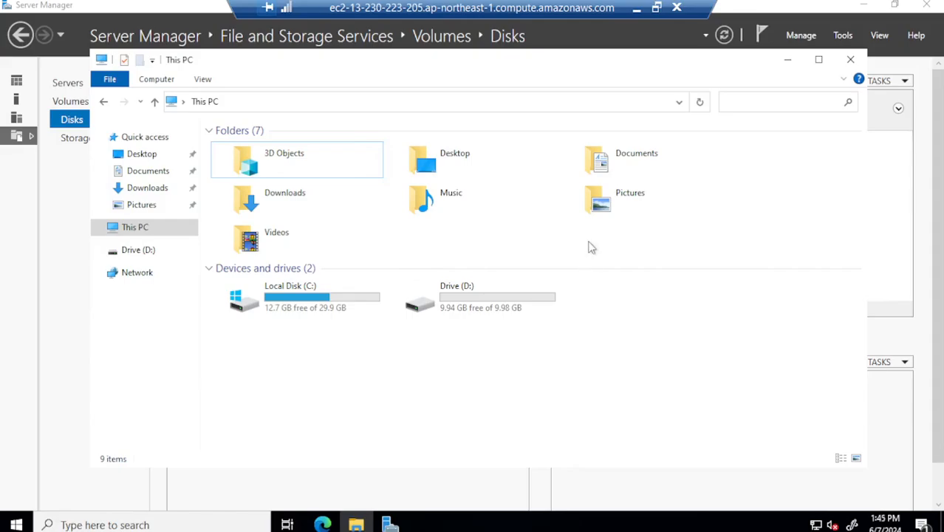
pyautogui.click(637, 13)
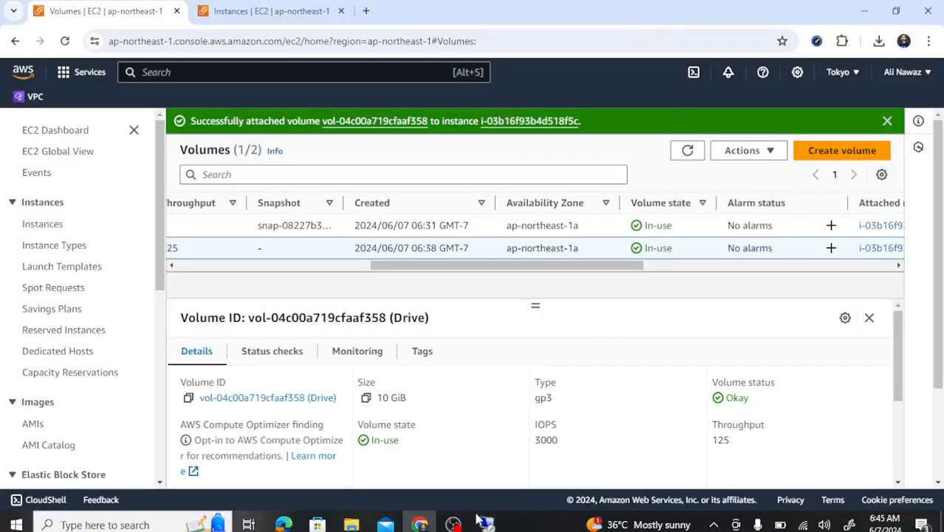